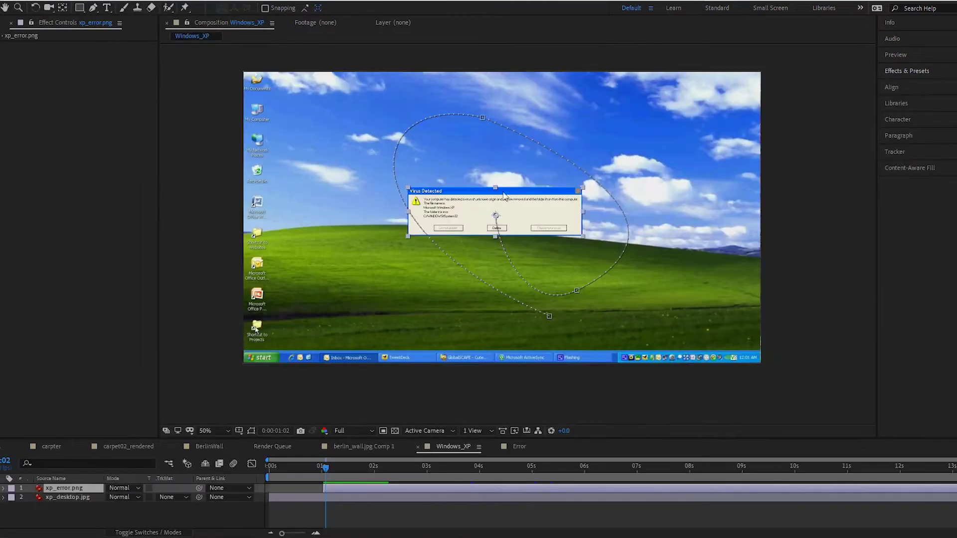
# Find the Echo effect and apply it to the xp_error.png layer with the curved motion path
pyautogui.write('echo')
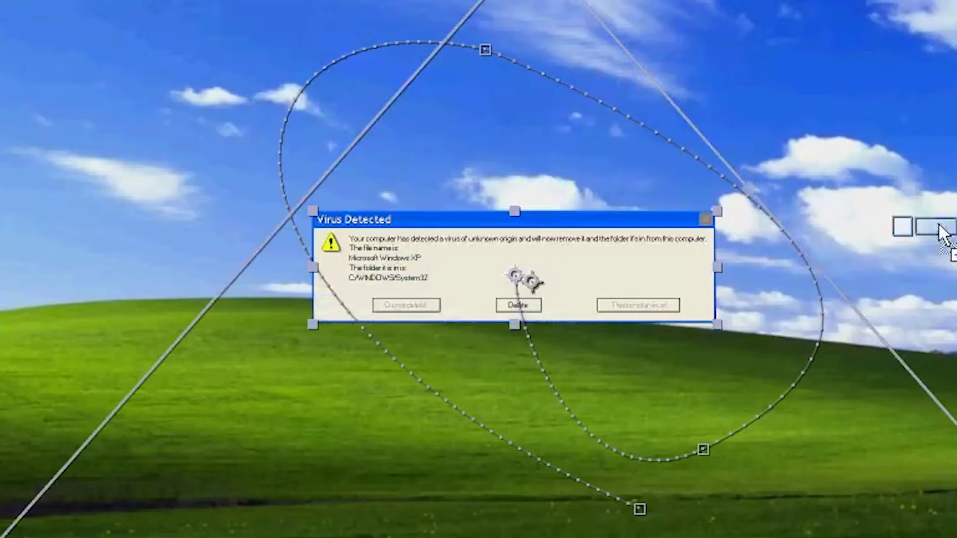
pyautogui.moveTo(941, 224); pyautogui.dragTo(596, 270)
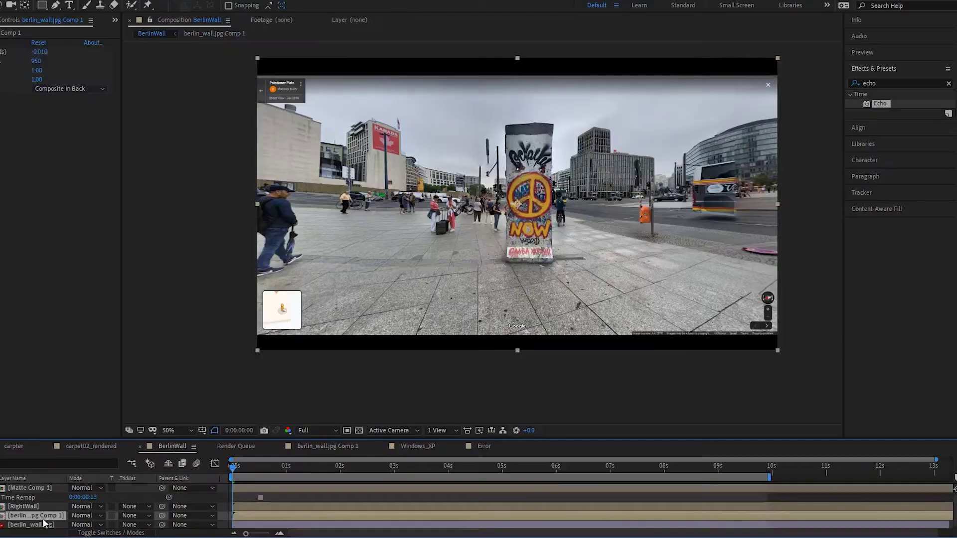
# Select the masked berlin_wall.jpg layer in the BerlinWall composition and pick the Echo effect
pyautogui.click(43, 519)
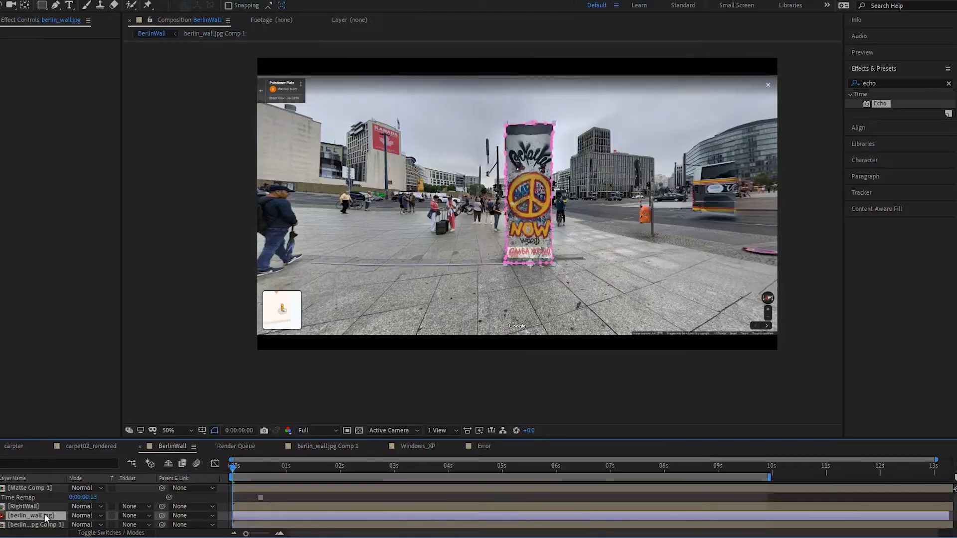
pyautogui.scroll(1, 562, 230)
pyautogui.scroll(-1, 562, 230)
pyautogui.click(894, 103)
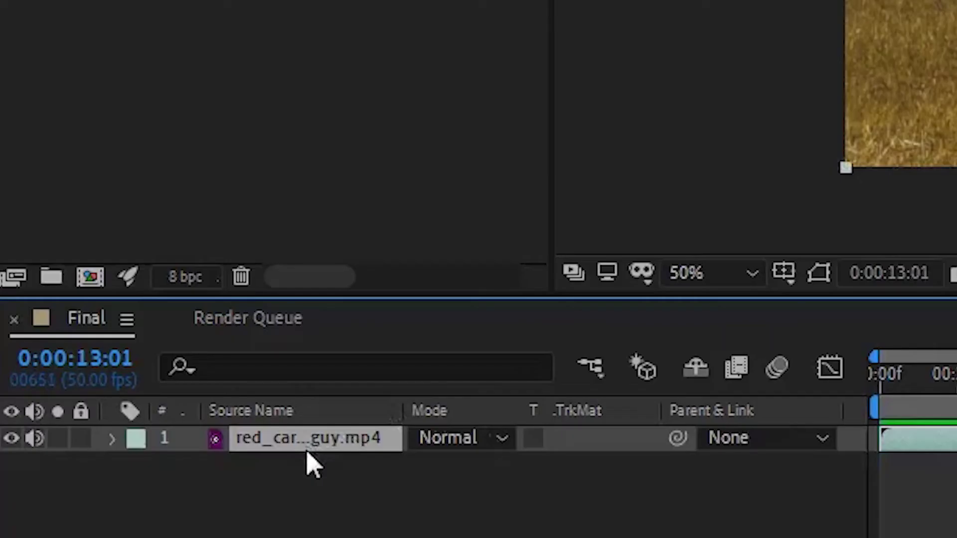
# Duplicate the red_carpet_guy.mp4 layer in the Final composition
pyautogui.hotkey('ctrl', 'd')
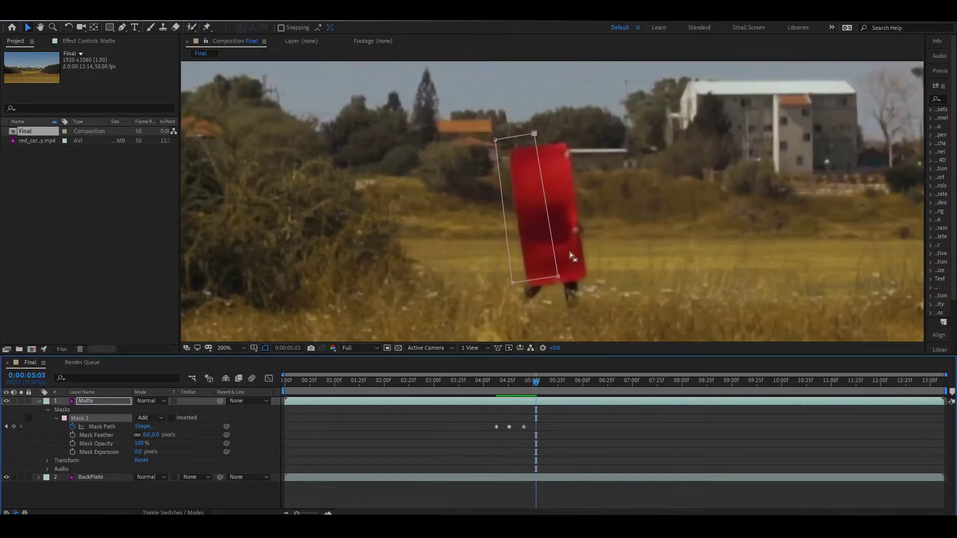
# Keyframe the Matte layer's Mask 1 path so it follows the red carpet from 0:00:05:03 to 0:00:07:29
pyautogui.moveTo(571, 255); pyautogui.dragTo(581, 286)
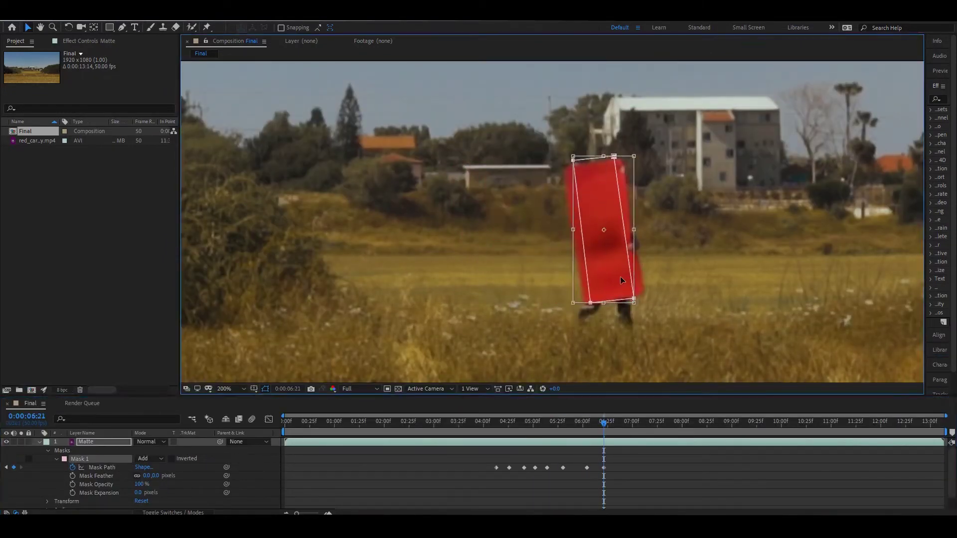
pyautogui.click(615, 421)
pyautogui.moveTo(580, 167); pyautogui.dragTo(540, 169)
pyautogui.click(628, 422)
pyautogui.click(642, 422)
pyautogui.click(661, 422)
pyautogui.moveTo(558, 248); pyautogui.dragTo(581, 248)
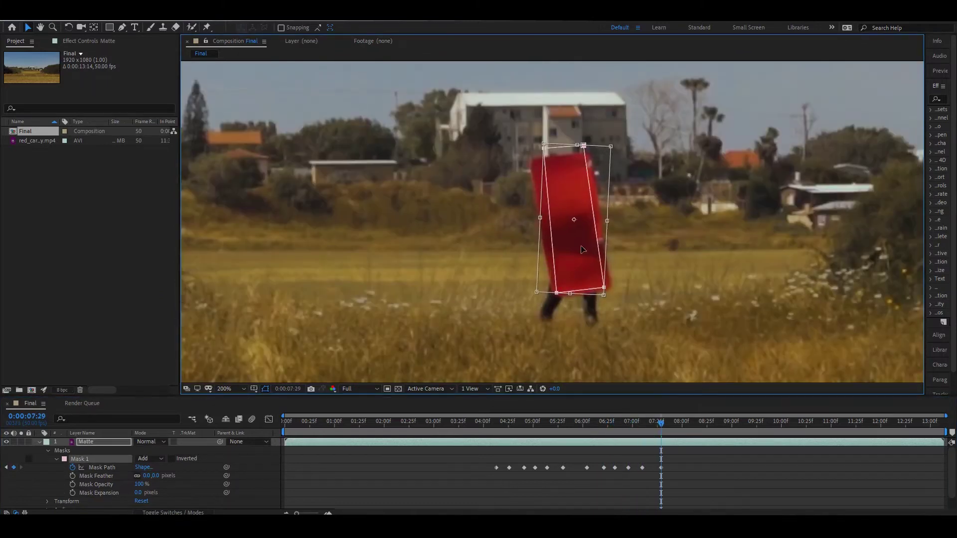
# Keyframe the Mask 1 path on the frames after 0:00:07:29, moving the mask along with the carpet
pyautogui.click(699, 421)
pyautogui.moveTo(644, 269); pyautogui.dragTo(666, 269)
pyautogui.click(717, 422)
pyautogui.click(778, 421)
pyautogui.moveTo(777, 271); pyautogui.dragTo(795, 270)
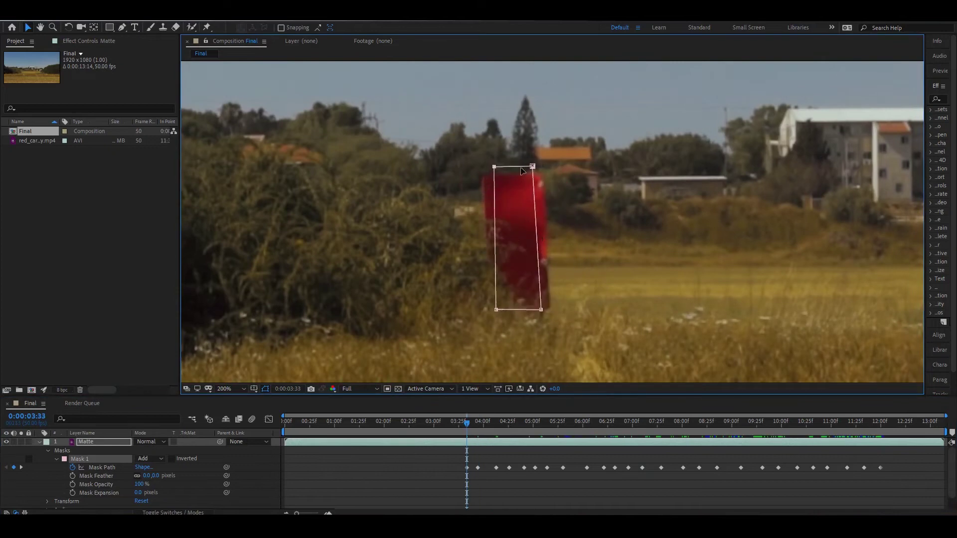
# Keyframe the Mask 1 path on the frames before 0:00:03:33, and check the mask's fit along the timeline
pyautogui.click(433, 421)
pyautogui.moveTo(498, 286); pyautogui.dragTo(479, 286)
pyautogui.click(372, 425)
pyautogui.click(555, 422)
pyautogui.moveTo(700, 301); pyautogui.dragTo(750, 299)
pyautogui.click(573, 422)
pyautogui.click(592, 423)
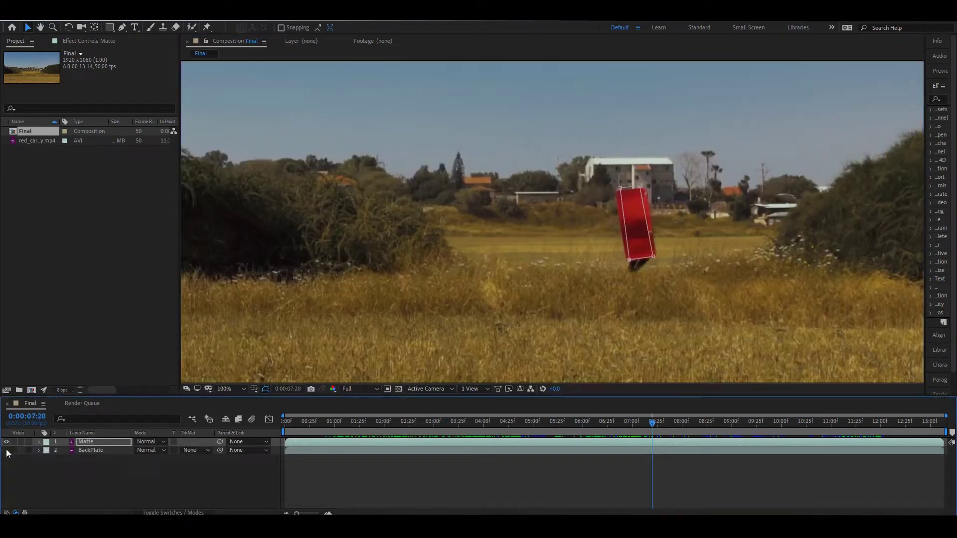
# Hide the BackPlate layer and scrub through the timeline to inspect the isolated carpet
pyautogui.click(6, 450)
pyautogui.moveTo(652, 422); pyautogui.dragTo(329, 447)
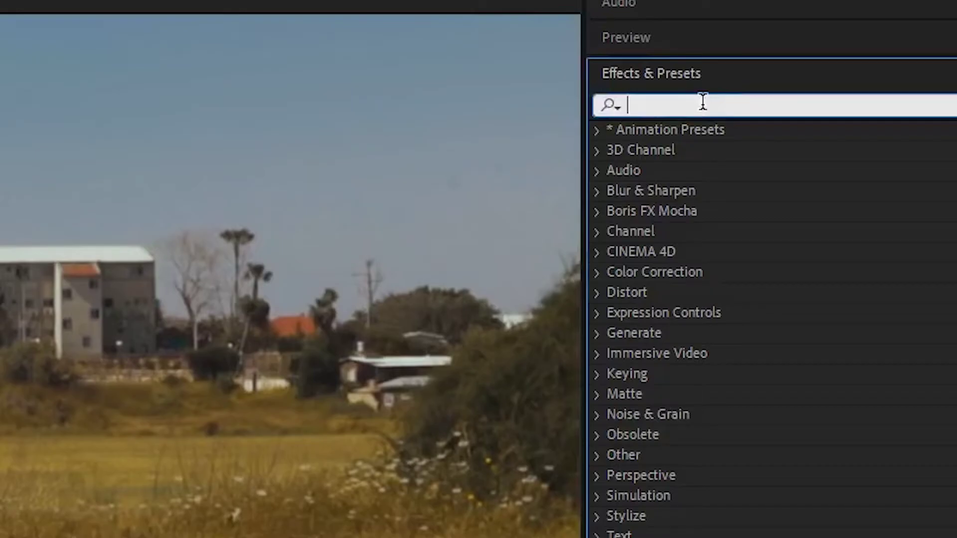
# Find the Echo effect and apply it to the Matte layer
pyautogui.write('Echo')
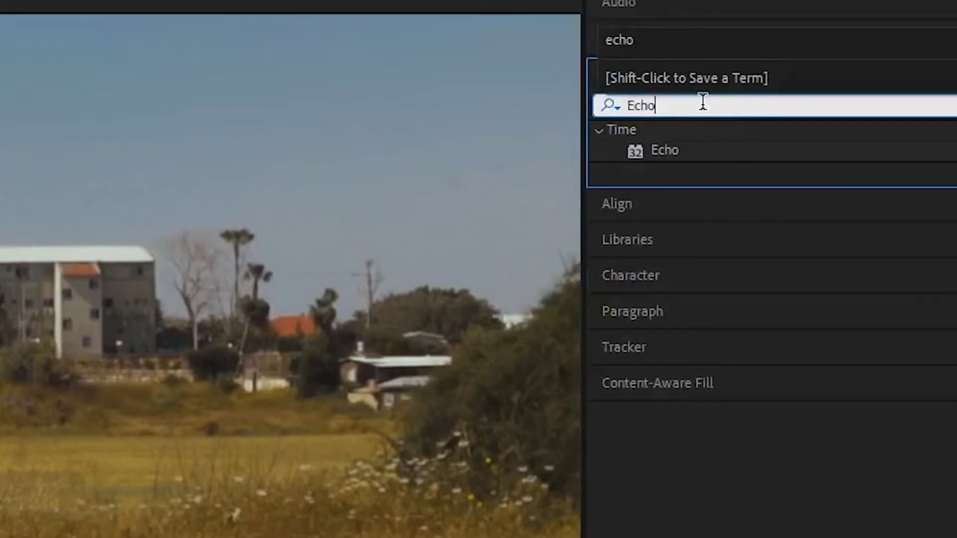
pyautogui.moveTo(664, 149); pyautogui.dragTo(374, 250)
pyautogui.moveTo(420, 277); pyautogui.dragTo(187, 393)
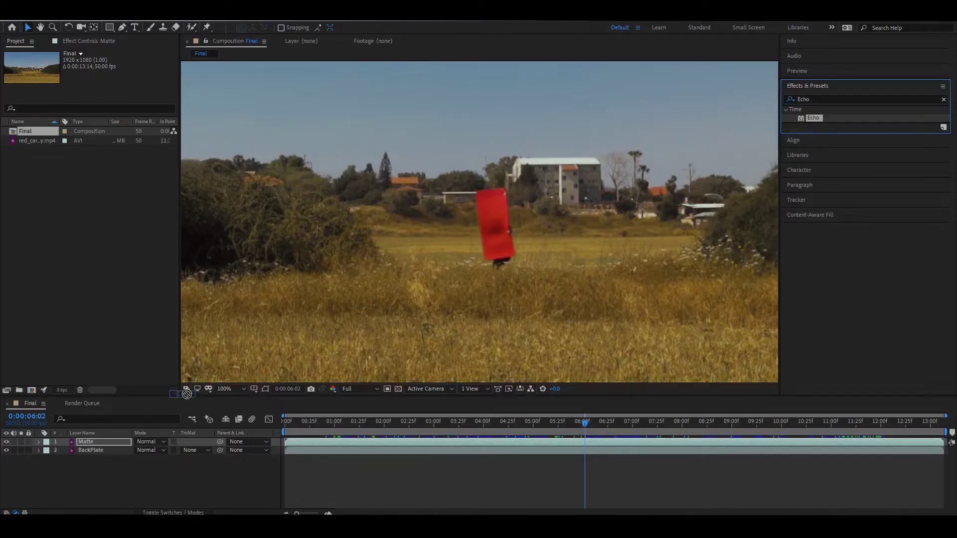
pyautogui.moveTo(85, 446); pyautogui.dragTo(84, 445)
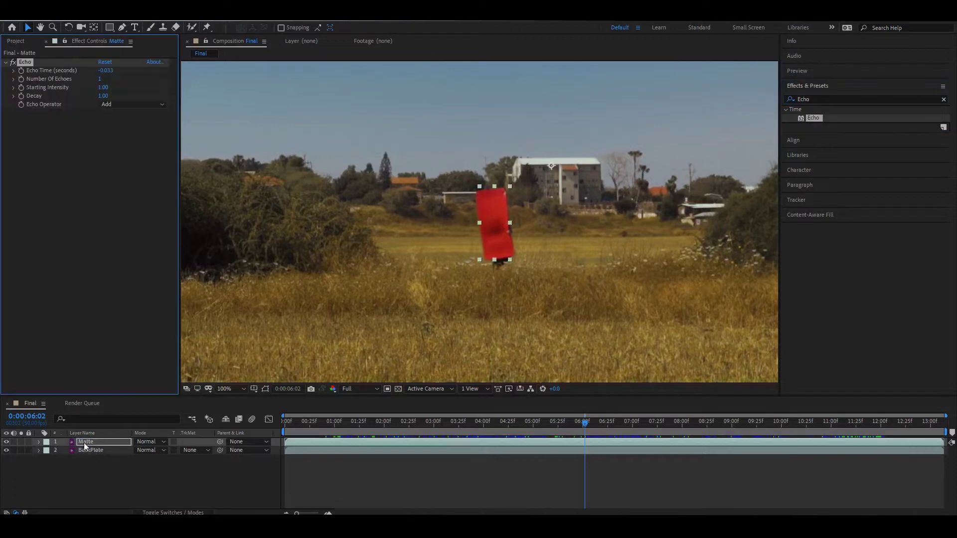
# Set the Echo effect's operator to Composite In Front and its number of echoes to 100
pyautogui.click(111, 106)
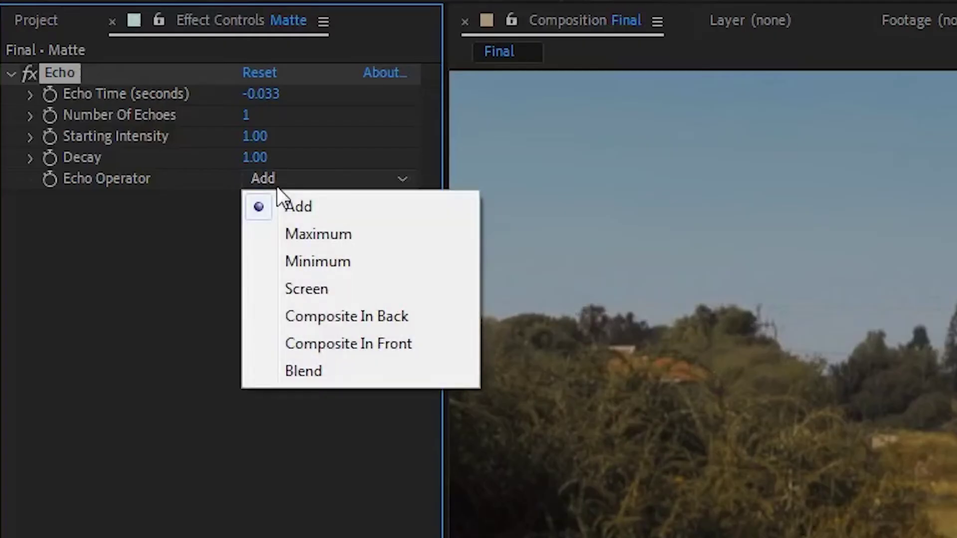
pyautogui.click(354, 344)
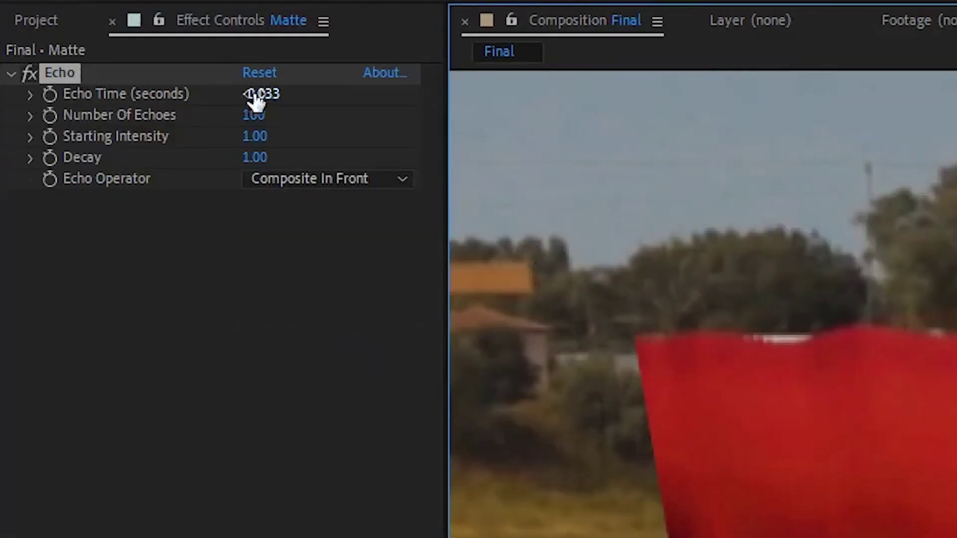
# Set the Echo effect's echo time to -0.010 seconds and its number of echoes to 1000
pyautogui.click(255, 95)
pyautogui.click(277, 96)
pyautogui.moveTo(270, 96); pyautogui.dragTo(344, 124)
pyautogui.write('1')
pyautogui.press('Return')
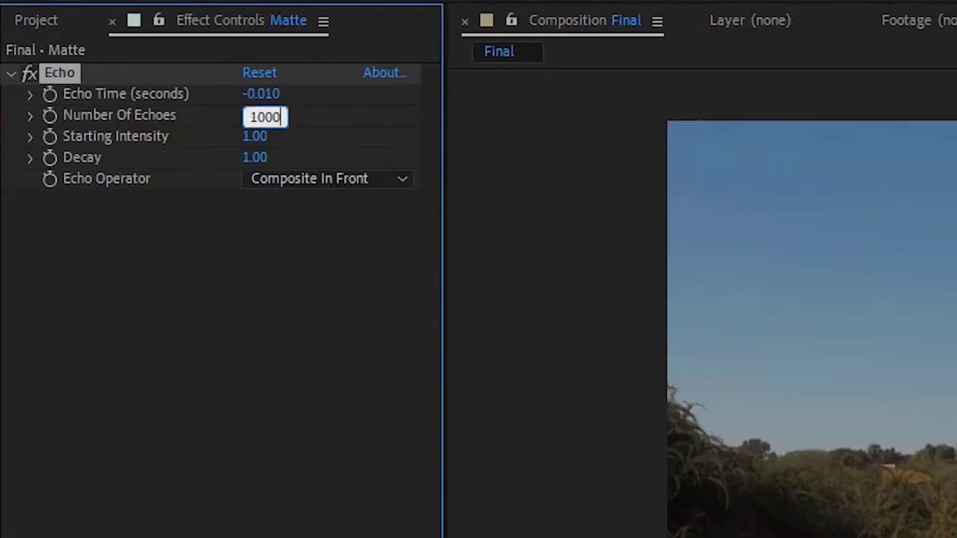
pyautogui.press('Return')
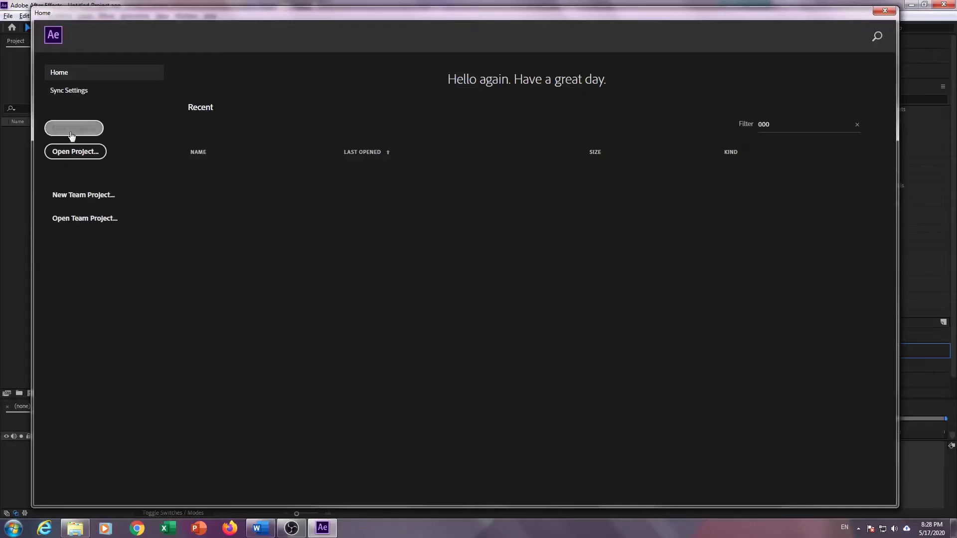
# Create a new project and import the red_carpet_guy.mp4 footage
pyautogui.click(72, 127)
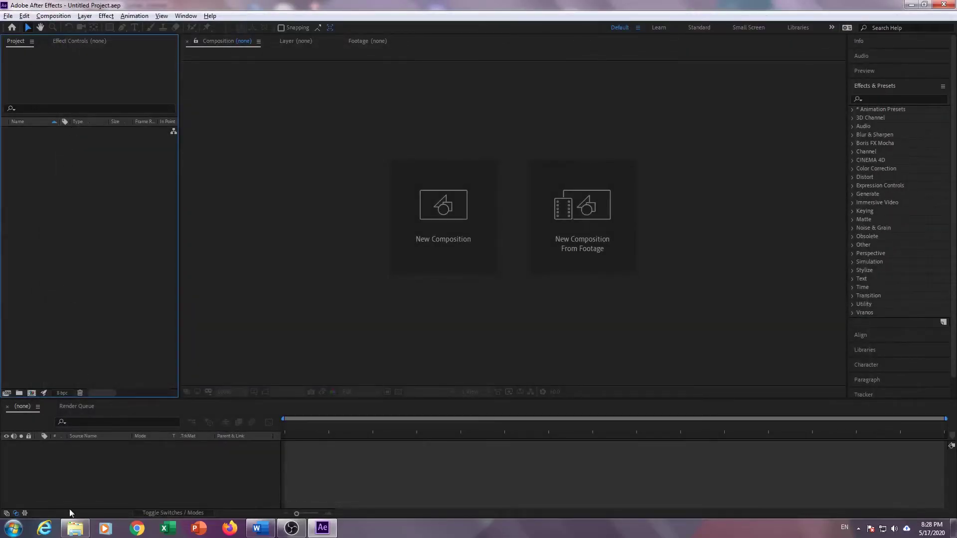
pyautogui.click(72, 524)
pyautogui.moveTo(352, 194); pyautogui.dragTo(48, 228)
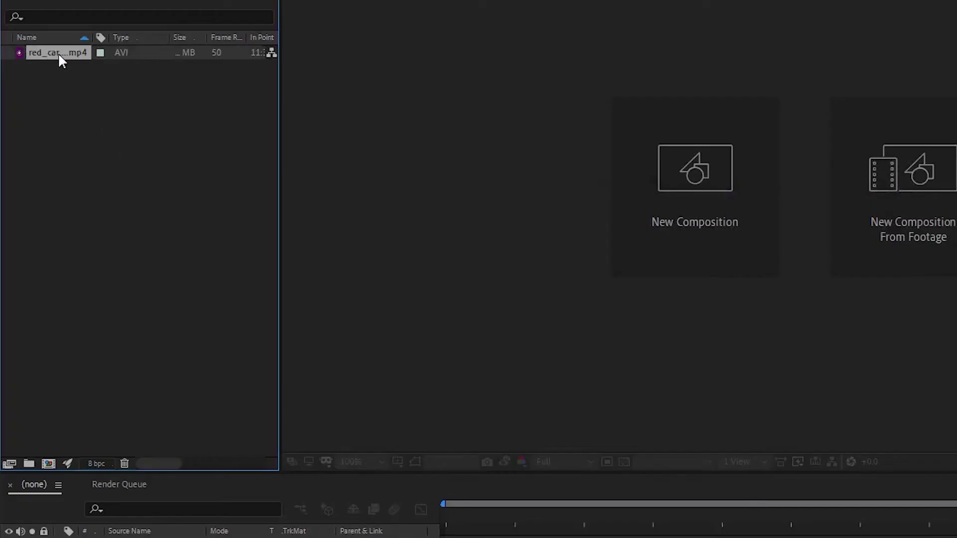
# Create a composition from the red_carpet_guy.mp4 footage
pyautogui.moveTo(59, 59); pyautogui.dragTo(39, 386)
pyautogui.moveTo(49, 462); pyautogui.dragTo(50, 465)
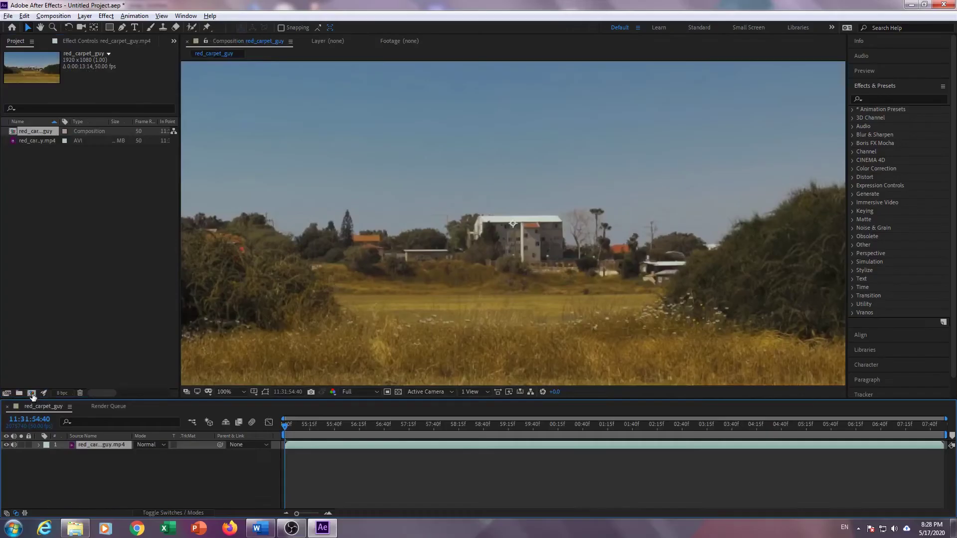
pyautogui.scroll(-2, 373, 294)
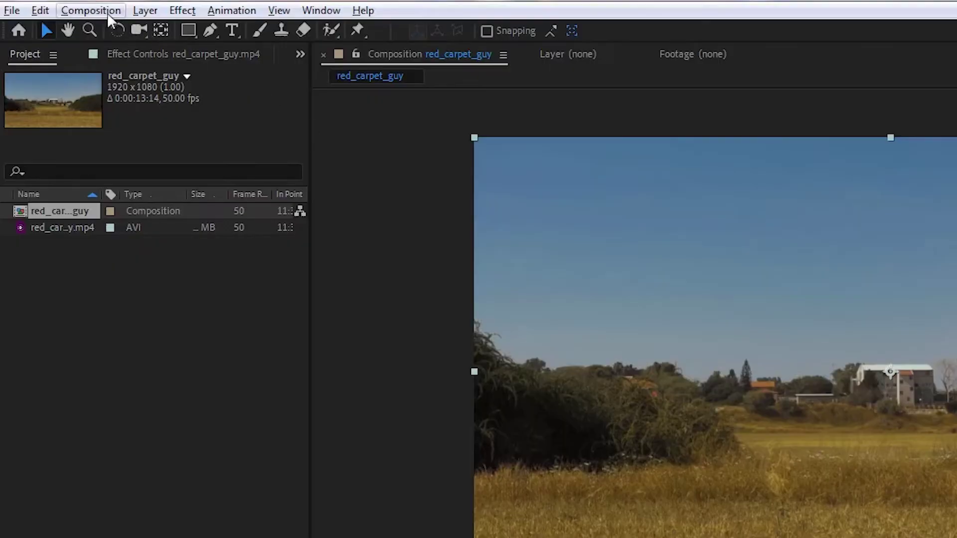
# Set the composition's start timecode to 0:00:00:00 and rename the composition Final
pyautogui.click(54, 15)
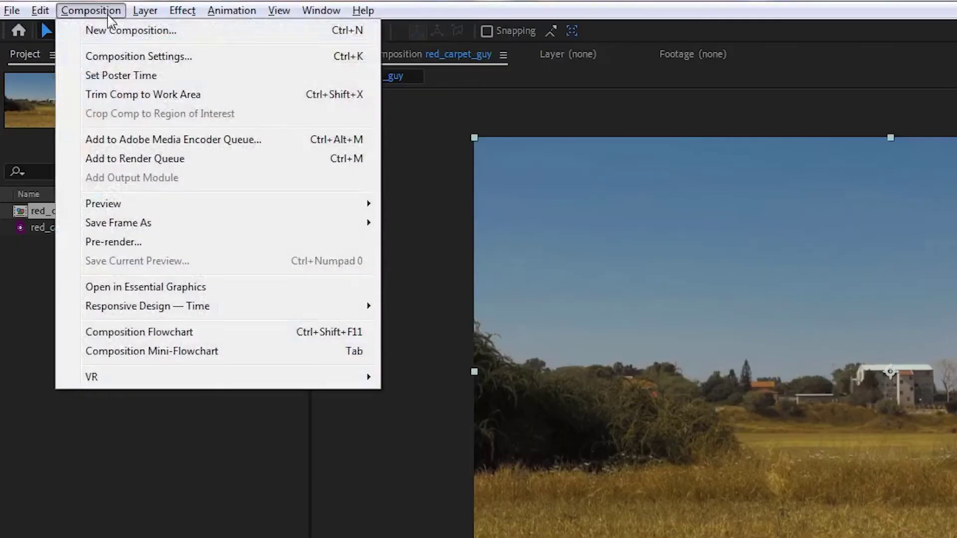
pyautogui.click(131, 57)
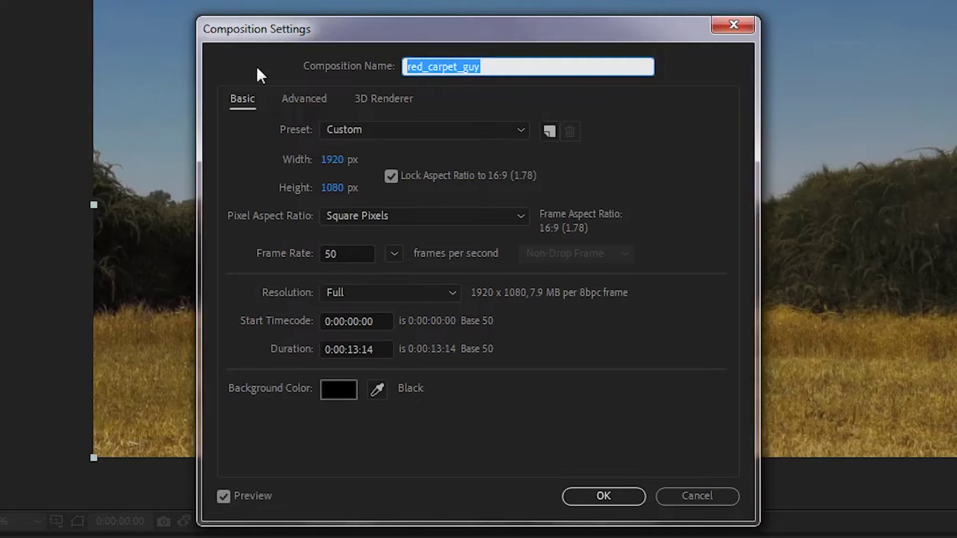
pyautogui.write('Final')
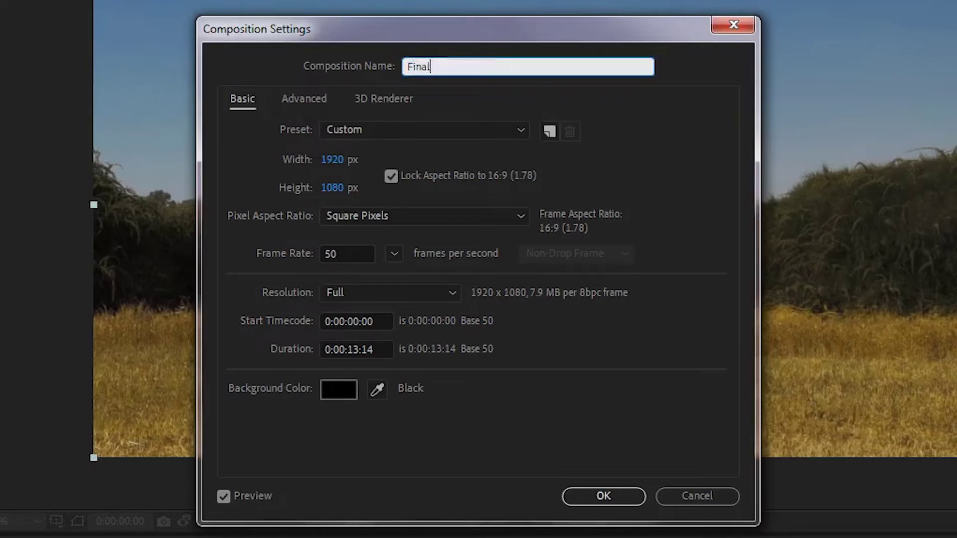
pyautogui.press('Return')
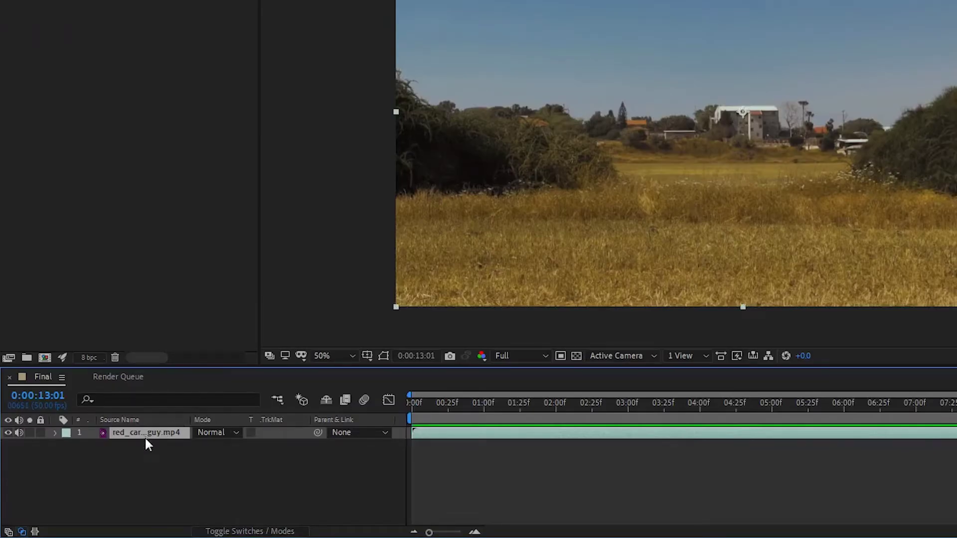
# Duplicate the red_carpet_guy.mp4 layer and rename the lower copy BackPlate
pyautogui.hotkey('ctrl', 'd')
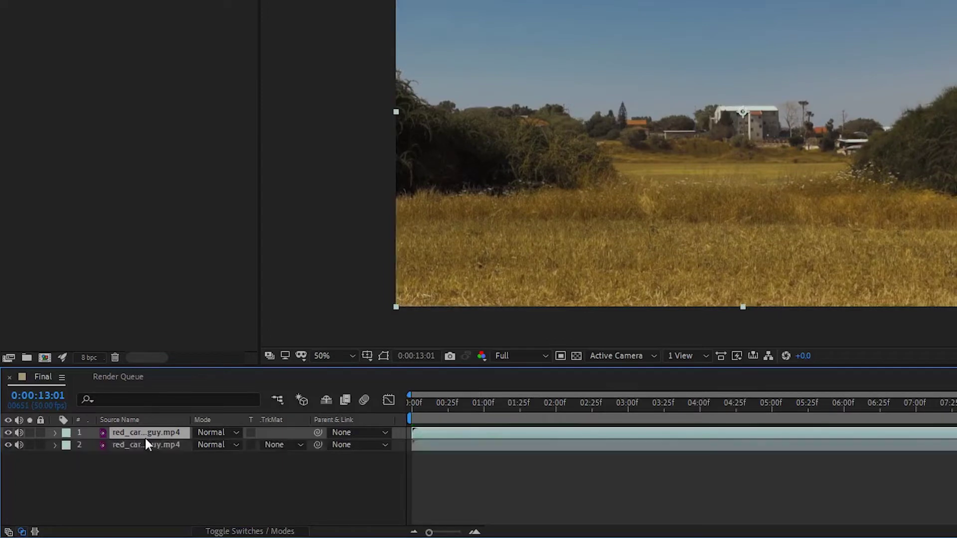
pyautogui.click(150, 445)
pyautogui.press('Return')
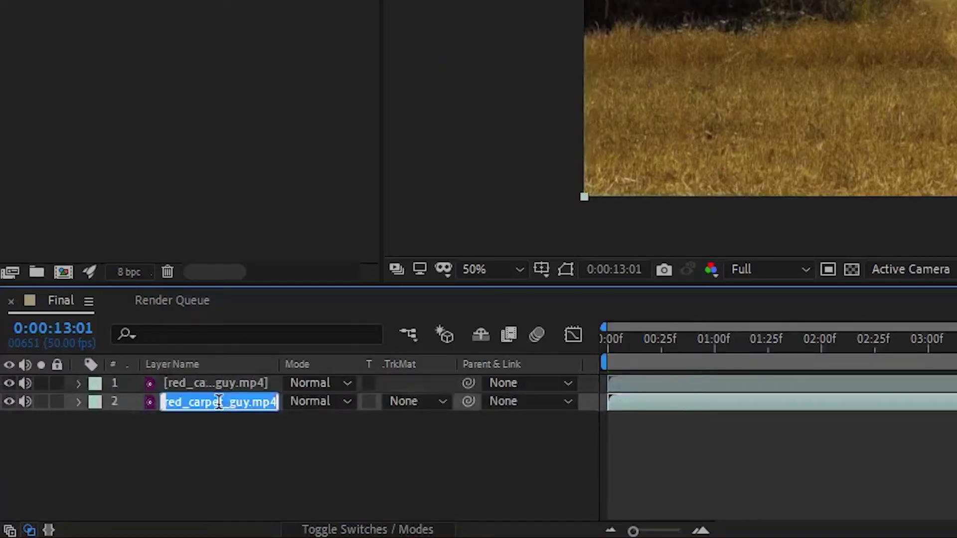
pyautogui.write('BackPlate')
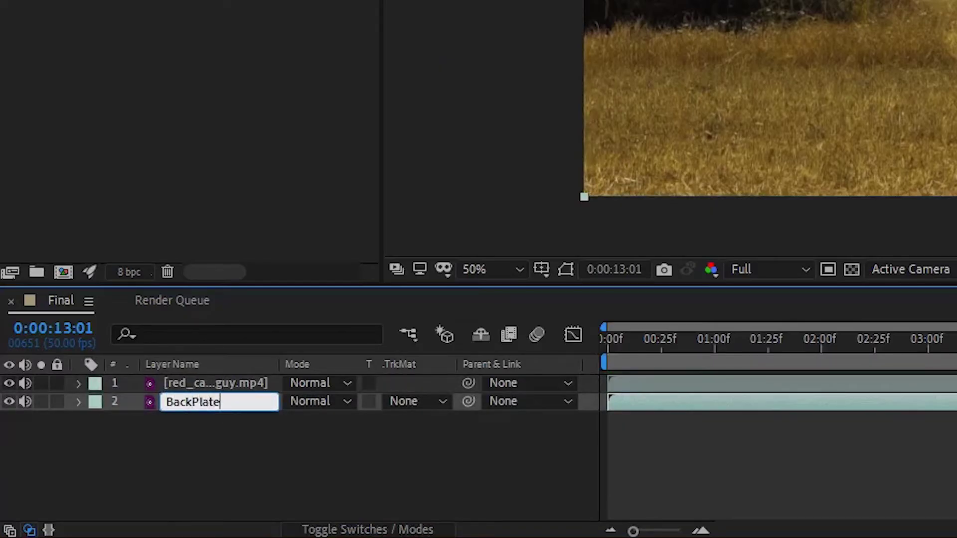
pyautogui.press('Return')
# Rename the upper layer Matte and mute the audio of both layers
pyautogui.click(226, 383)
pyautogui.press('Return')
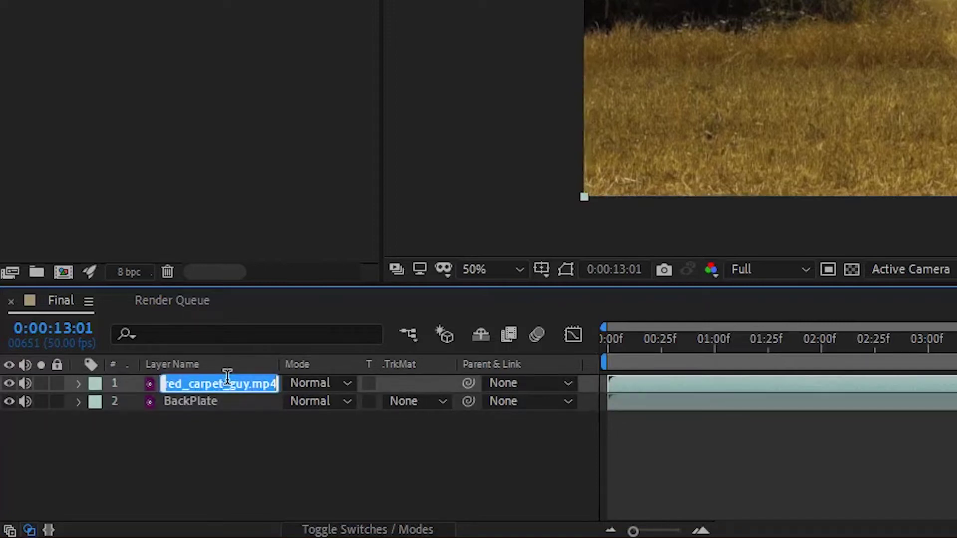
pyautogui.write('Matte')
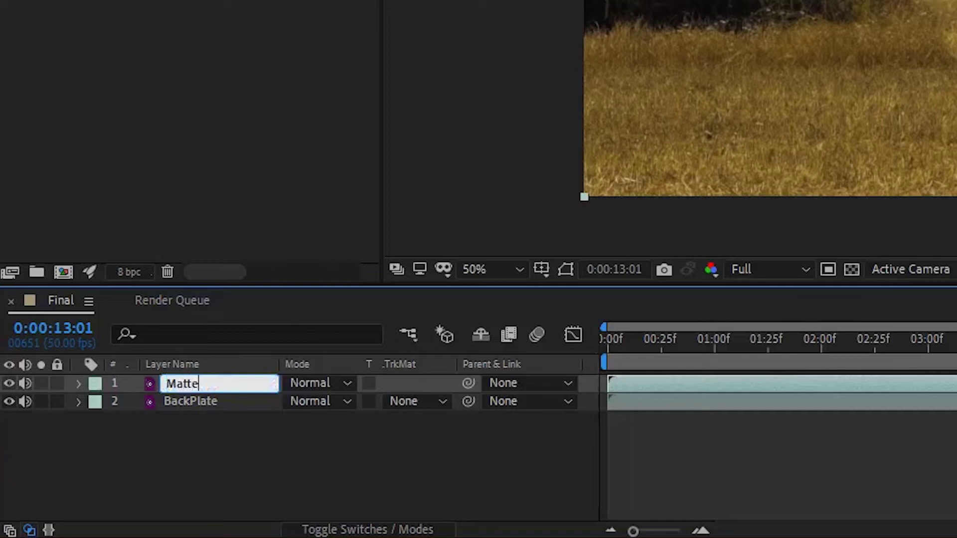
pyautogui.press('Return')
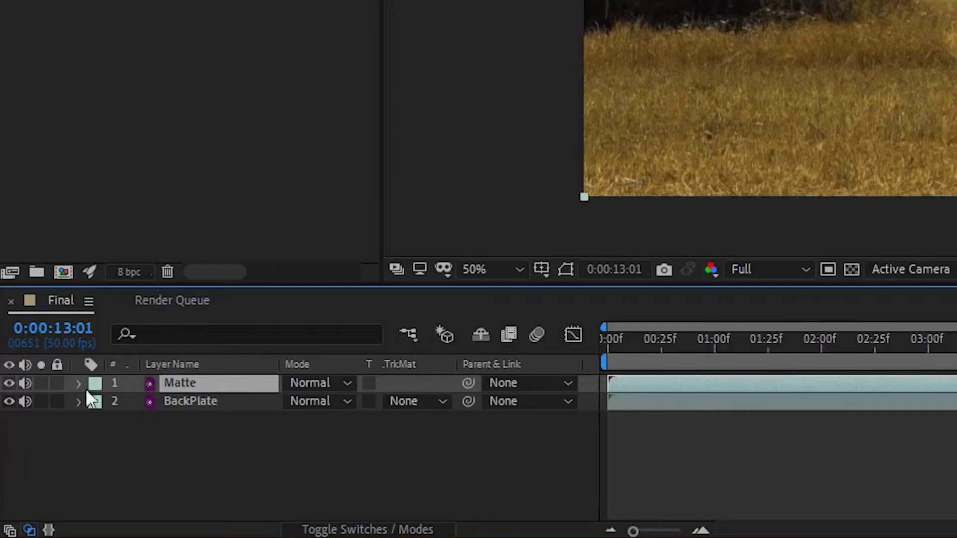
pyautogui.moveTo(24, 388); pyautogui.dragTo(26, 405)
# At 0:00:04:41, draw a closed four-point mask over the red carpet on the Matte layer with the Pen tool
pyautogui.moveTo(608, 362); pyautogui.dragTo(956, 333)
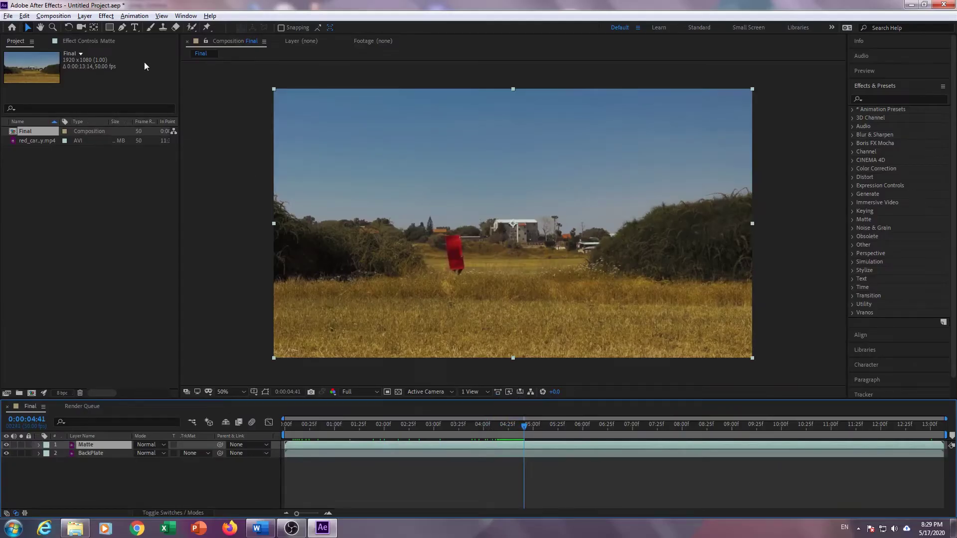
pyautogui.click(122, 27)
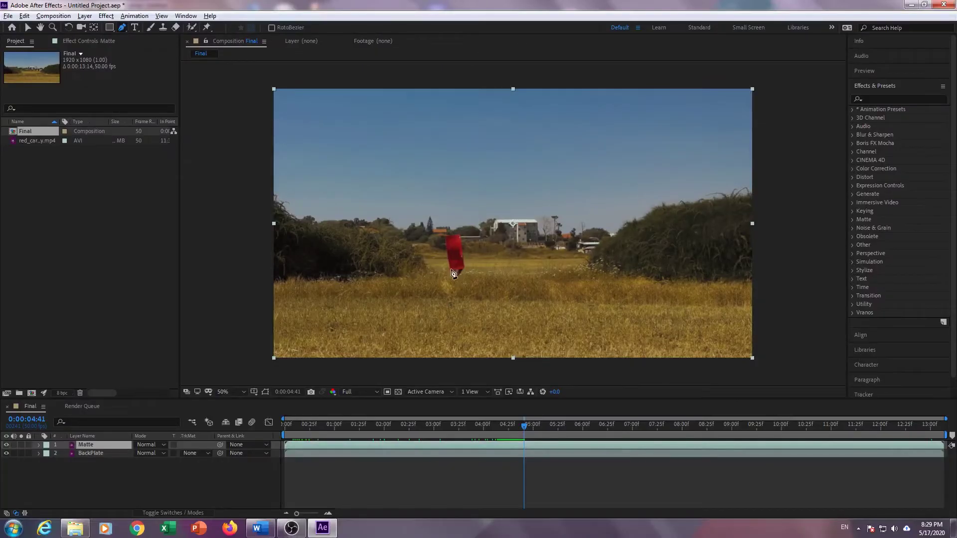
pyautogui.scroll(4, 454, 273)
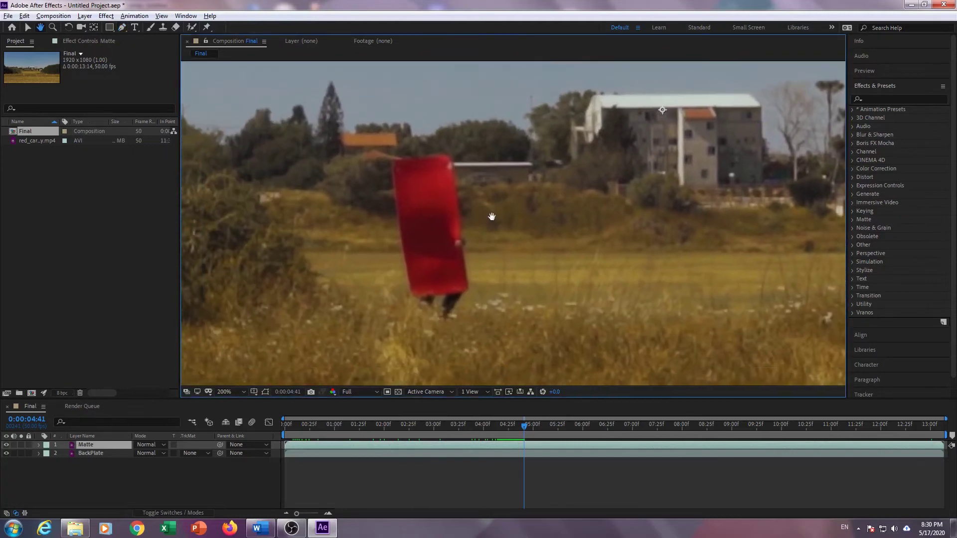
pyautogui.moveTo(492, 216); pyautogui.dragTo(536, 234)
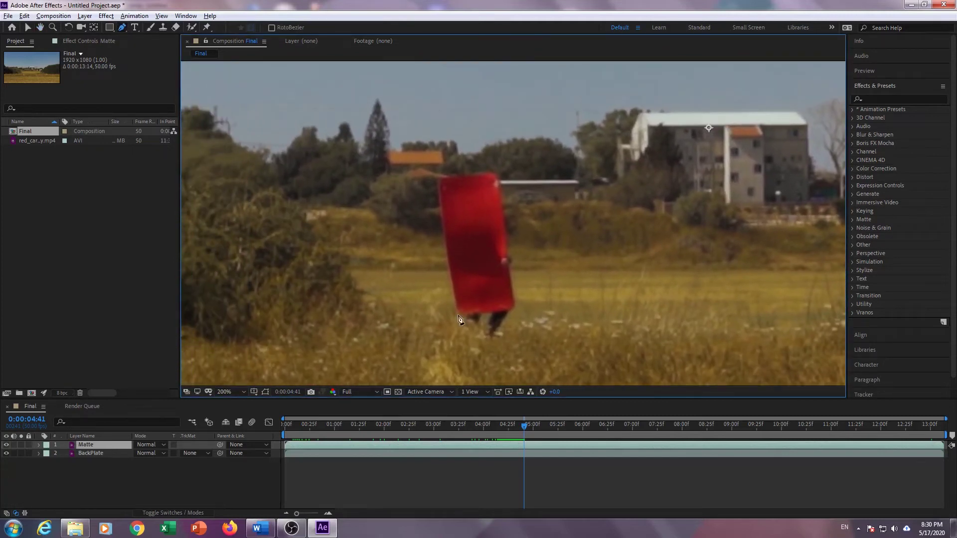
pyautogui.scroll(2, 459, 319)
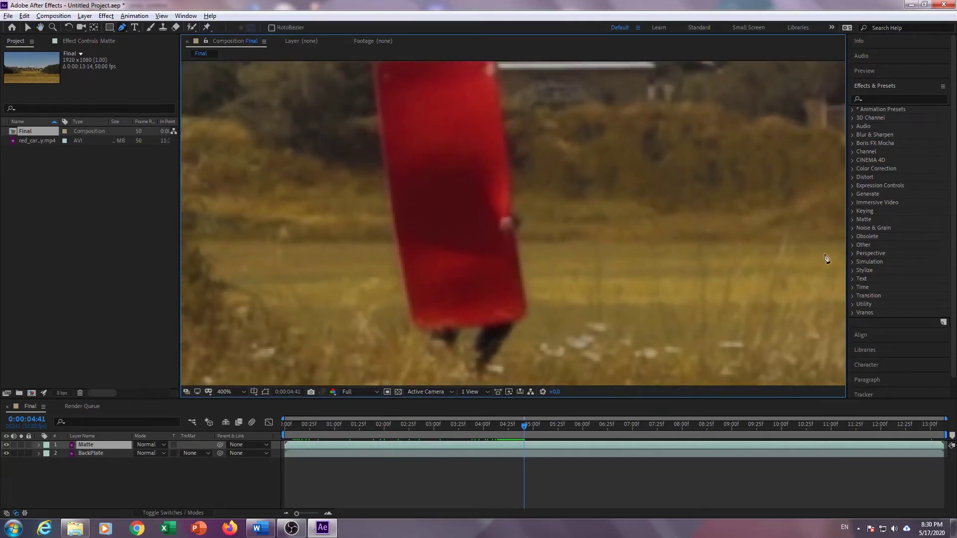
pyautogui.moveTo(847, 252); pyautogui.dragTo(925, 255)
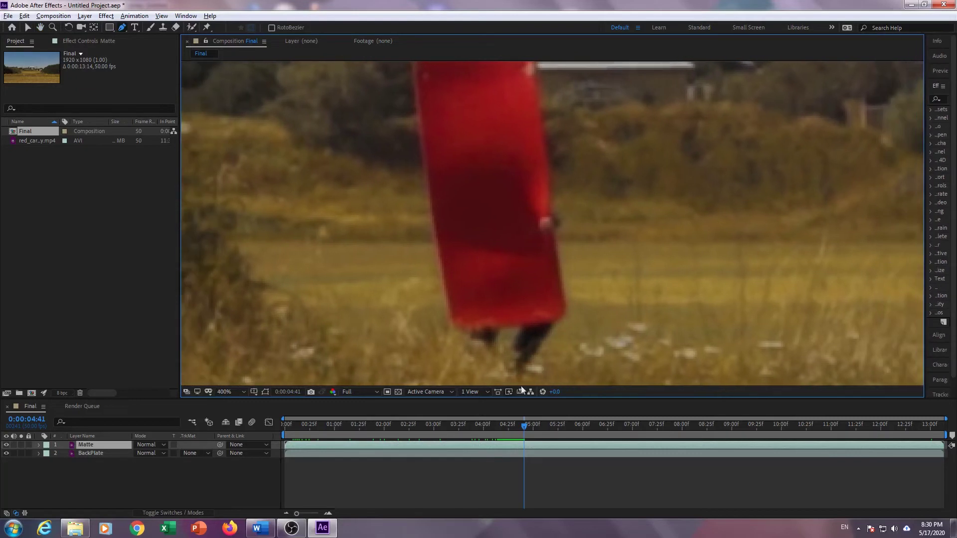
pyautogui.moveTo(515, 398); pyautogui.dragTo(513, 426)
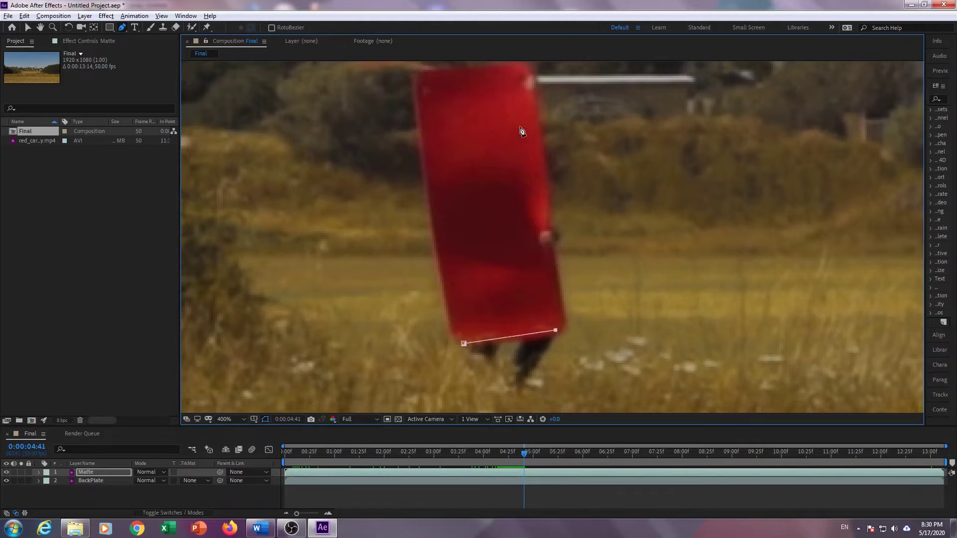
pyautogui.scroll(3, 521, 134)
pyautogui.click(515, 102)
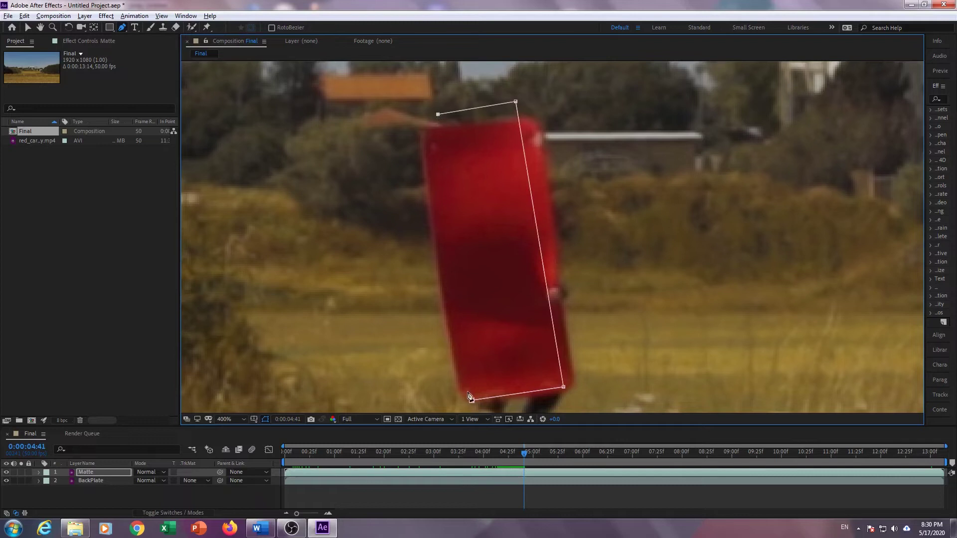
pyautogui.click(472, 400)
# Reveal the properties of Mask 1 on the Matte layer and start keyframing its Mask Path at 0:00:04:41
pyautogui.press(',')
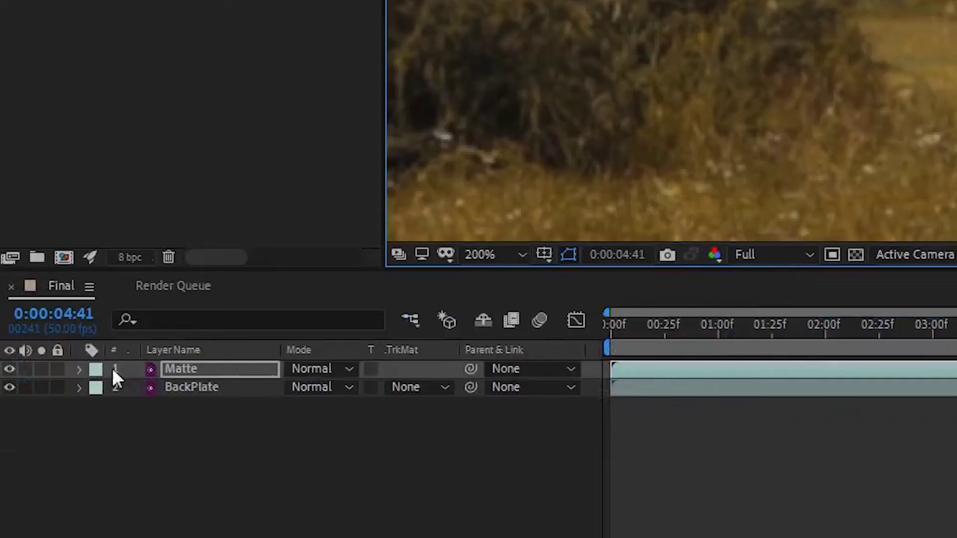
pyautogui.click(79, 369)
pyautogui.click(99, 388)
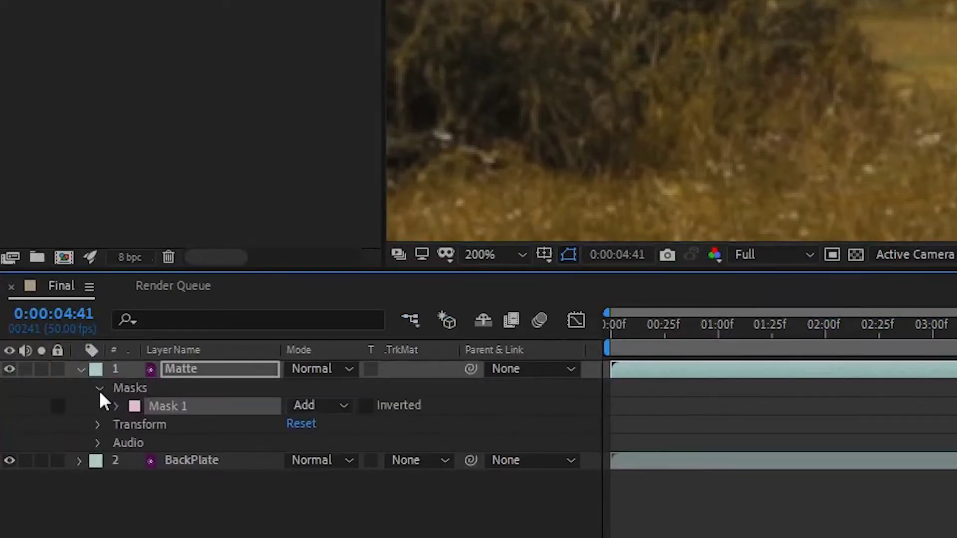
pyautogui.click(116, 405)
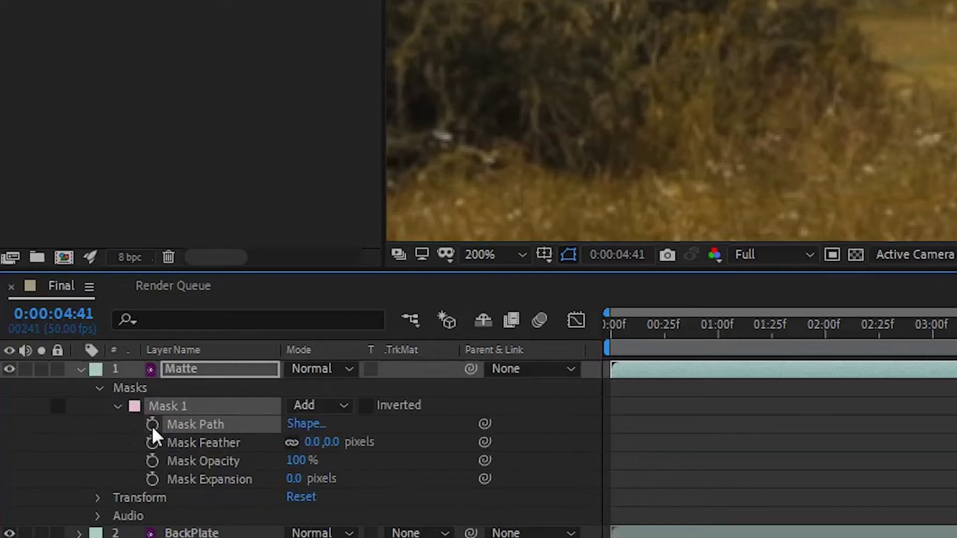
pyautogui.click(152, 424)
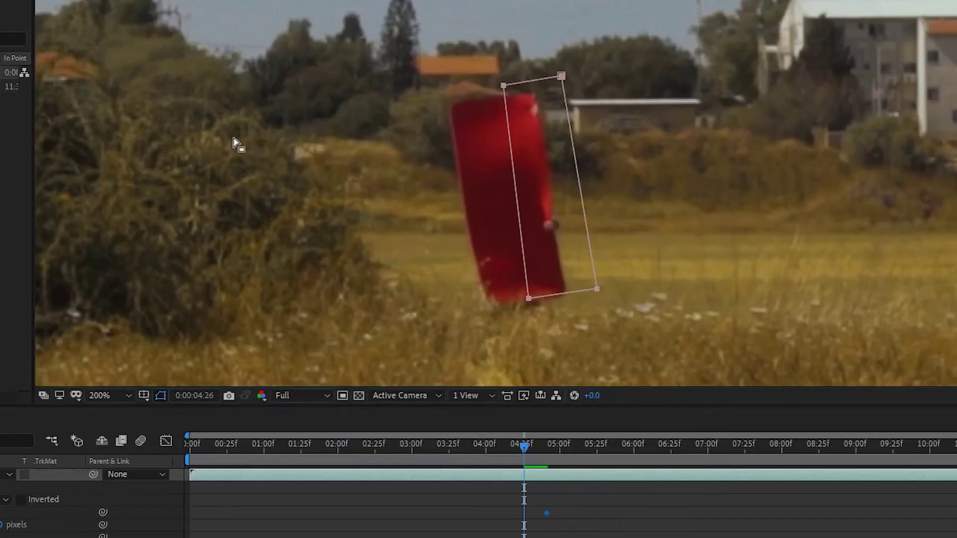
# Move and slightly rotate the whole mask to fit the red carpet at 0:00:04:26
pyautogui.doubleClick(530, 299)
pyautogui.moveTo(558, 264); pyautogui.dragTo(521, 271)
pyautogui.press('Right')
pyautogui.press('Up')
pyautogui.moveTo(582, 244); pyautogui.dragTo(588, 249)
pyautogui.click(567, 499)
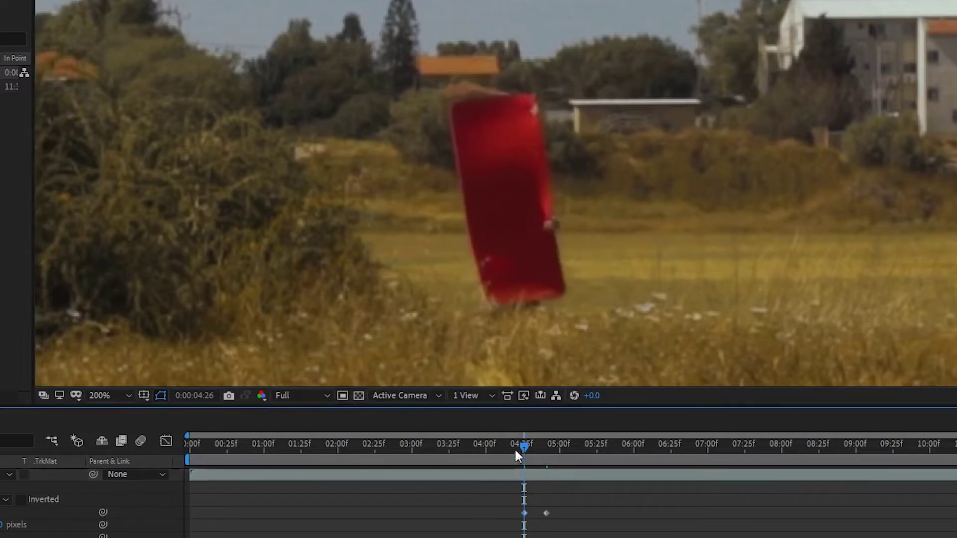
# At a frame shortly before 0:00:04:26, move and rotate the mask onto the carpet and adjust its two upper corner points
pyautogui.click(543, 473)
pyautogui.moveTo(522, 441)
pyautogui.mouseDown()
pyautogui.moveTo(557, 442)
pyautogui.moveTo(524, 450)
pyautogui.mouseUp()
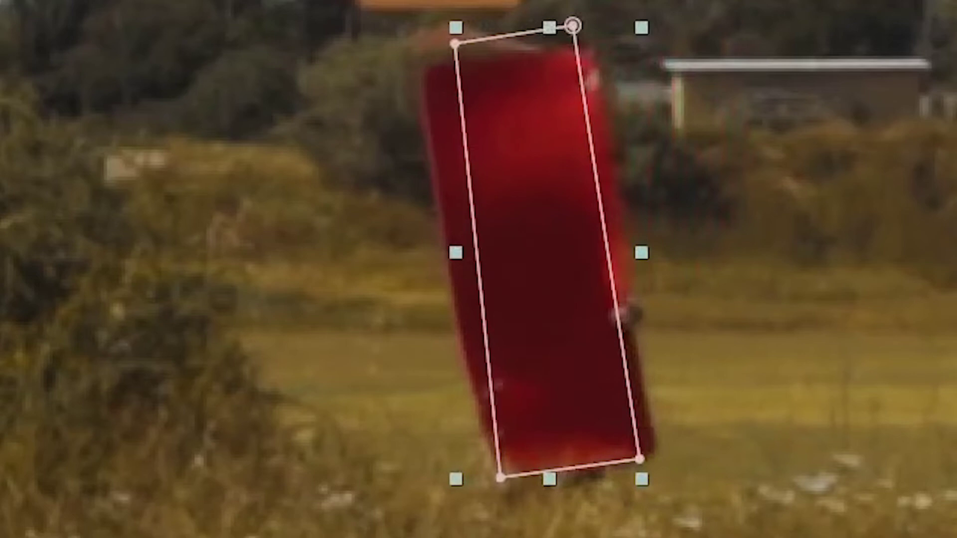
pyautogui.doubleClick(500, 471)
pyautogui.moveTo(552, 436); pyautogui.dragTo(467, 445)
pyautogui.moveTo(577, 427); pyautogui.dragTo(580, 452)
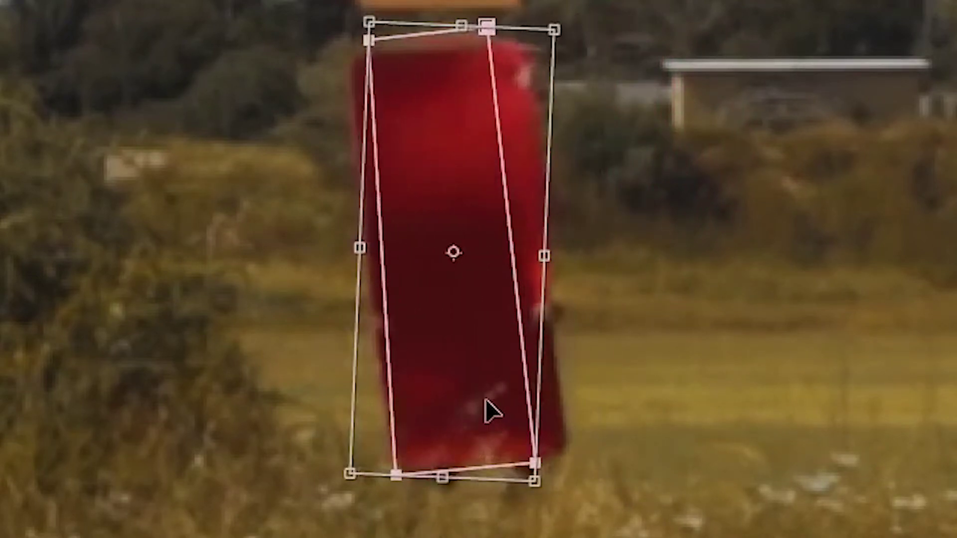
pyautogui.moveTo(486, 401); pyautogui.dragTo(496, 397)
pyautogui.press('Return')
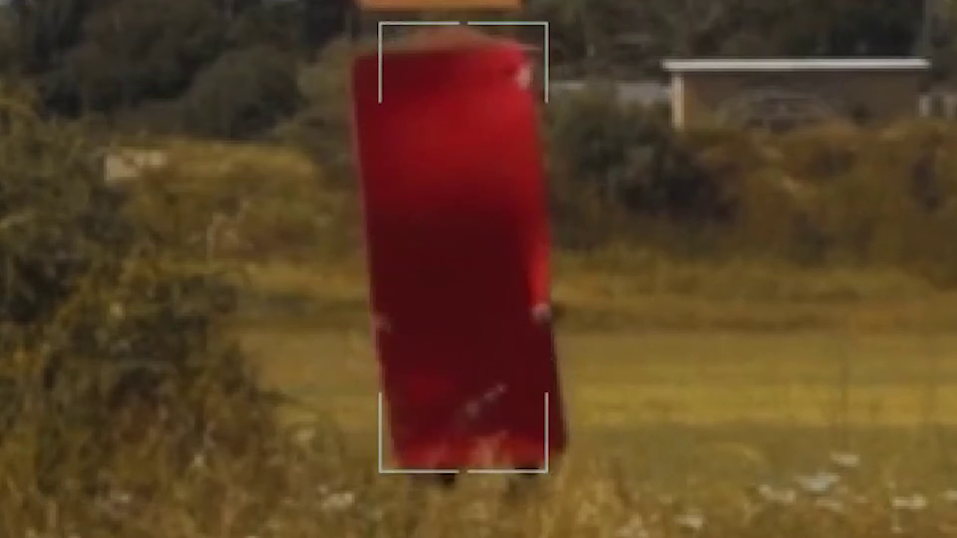
pyautogui.moveTo(380, 36); pyautogui.dragTo(373, 36)
pyautogui.moveTo(499, 26); pyautogui.dragTo(495, 25)
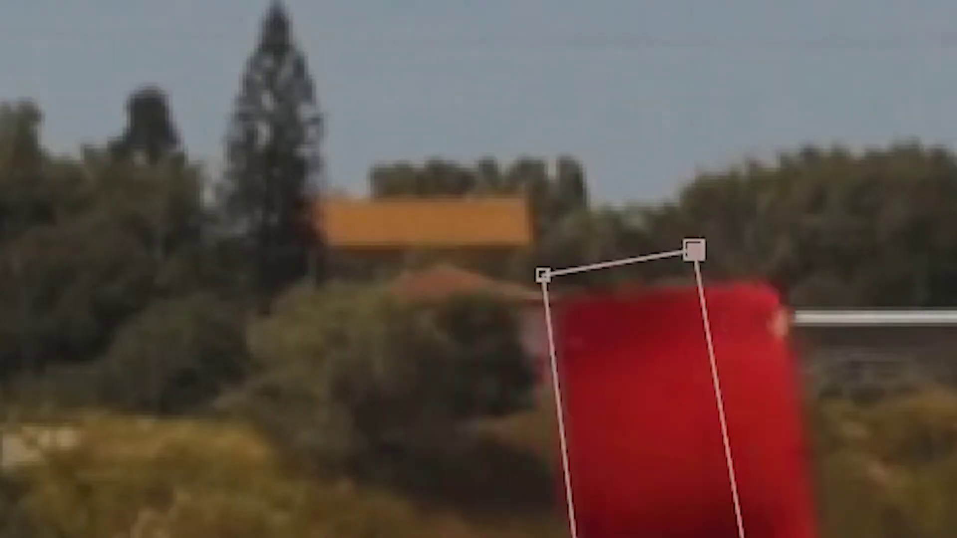
# Move the whole mask onto the carpet at about 0:00:05:03
pyautogui.press('.')
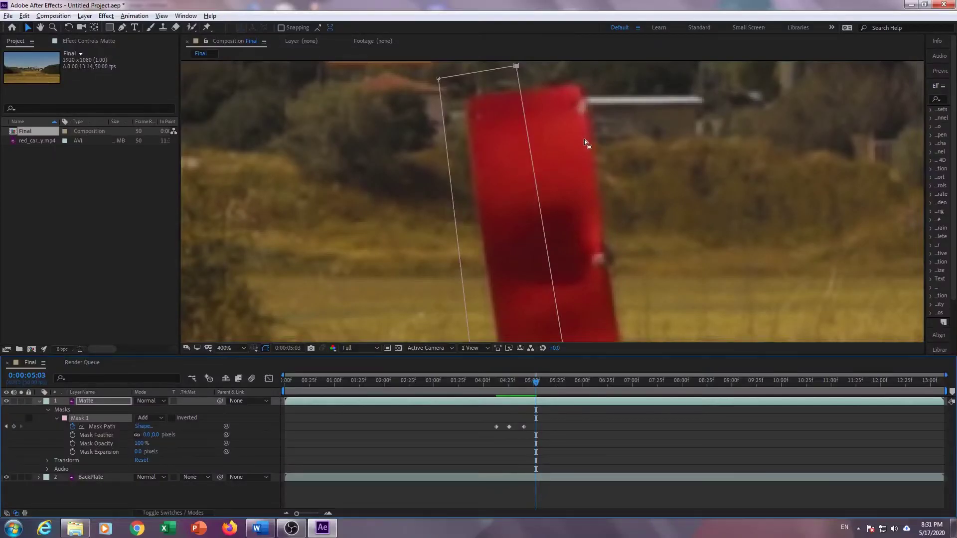
pyautogui.press(',')
pyautogui.moveTo(536, 385); pyautogui.dragTo(535, 386)
pyautogui.doubleClick(550, 234)
pyautogui.moveTo(551, 234); pyautogui.dragTo(574, 235)
pyautogui.press('Return')
# At 0:00:05:14, transform the mask to match the carpet's tilt and adjust its lower-left corner point
pyautogui.moveTo(536, 384); pyautogui.dragTo(547, 384)
pyautogui.doubleClick(568, 209)
pyautogui.moveTo(568, 209); pyautogui.dragTo(521, 219)
pyautogui.moveTo(562, 355); pyautogui.dragTo(562, 396)
pyautogui.moveTo(488, 301); pyautogui.dragTo(486, 303)
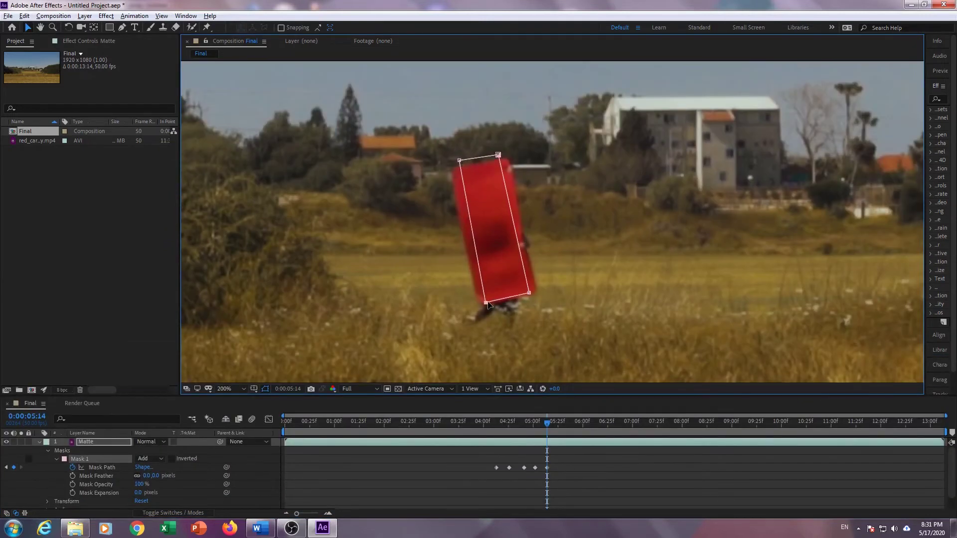
# Keyframe the mask over the carpet at about 0:00:05:30 and 0:00:06:04, adjusting the lower-left corner point at the second frame
pyautogui.moveTo(546, 423); pyautogui.dragTo(563, 423)
pyautogui.doubleClick(480, 264)
pyautogui.moveTo(495, 264); pyautogui.dragTo(528, 264)
pyautogui.press('Return')
pyautogui.moveTo(563, 422); pyautogui.dragTo(587, 423)
pyautogui.doubleClick(550, 271)
pyautogui.moveTo(550, 271); pyautogui.dragTo(596, 271)
pyautogui.press('Return')
pyautogui.moveTo(556, 299); pyautogui.dragTo(558, 300)
# At about 0:00:06:20, move and rotate the mask onto the carpet and adjust its lower-right corner point
pyautogui.moveTo(562, 423); pyautogui.dragTo(603, 424)
pyautogui.doubleClick(553, 269)
pyautogui.moveTo(553, 269); pyautogui.dragTo(586, 272)
pyautogui.moveTo(638, 305); pyautogui.dragTo(634, 294)
pyautogui.press('Return')
pyautogui.click(573, 162)
pyautogui.moveTo(594, 302); pyautogui.dragTo(585, 302)
# Move the mask along with the carpet at about 0:00:06:32 and 0:00:06:46, adjusting an upper corner point at the second frame
pyautogui.moveTo(603, 423); pyautogui.dragTo(615, 423)
pyautogui.doubleClick(629, 269)
pyautogui.moveTo(623, 269); pyautogui.dragTo(647, 268)
pyautogui.moveTo(615, 427); pyautogui.dragTo(628, 428)
pyautogui.moveTo(648, 274); pyautogui.dragTo(680, 274)
pyautogui.press('Return')
pyautogui.moveTo(629, 159); pyautogui.dragTo(663, 154)
# Move the mask along with the carpet at about 0:00:07:10 and 0:00:07:29
pyautogui.moveTo(628, 422); pyautogui.dragTo(642, 422)
pyautogui.doubleClick(684, 269)
pyautogui.moveTo(681, 270); pyautogui.dragTo(710, 272)
pyautogui.press('Return')
pyautogui.click(672, 304)
pyautogui.moveTo(642, 422); pyautogui.dragTo(661, 422)
pyautogui.doubleClick(667, 269)
pyautogui.moveTo(614, 274); pyautogui.dragTo(461, 269)
pyautogui.moveTo(541, 249); pyautogui.dragTo(581, 250)
# Keyframe the mask over the carpet at about 0:00:08:01 and 0:00:08:17, adjusting an upper corner point at each frame
pyautogui.moveTo(662, 423); pyautogui.dragTo(683, 423)
pyautogui.doubleClick(598, 264)
pyautogui.moveTo(577, 263); pyautogui.dragTo(656, 289)
pyautogui.press('Return')
pyautogui.moveTo(603, 149); pyautogui.dragTo(606, 148)
pyautogui.moveTo(683, 423); pyautogui.dragTo(699, 424)
pyautogui.doubleClick(652, 272)
pyautogui.moveTo(648, 272); pyautogui.dragTo(680, 273)
pyautogui.press('Return')
pyautogui.moveTo(640, 149); pyautogui.dragTo(636, 149)
# Fit the mask to the carpet at about 0:00:08:35 and 0:00:09:09, rotating it at the first frame and adjusting an upper corner at the second
pyautogui.moveTo(698, 423); pyautogui.dragTo(717, 423)
pyautogui.doubleClick(681, 261)
pyautogui.moveTo(673, 262); pyautogui.dragTo(712, 258)
pyautogui.moveTo(735, 297)
pyautogui.mouseDown()
pyautogui.moveTo(743, 287)
pyautogui.moveTo(728, 282)
pyautogui.mouseUp()
pyautogui.press('Return')
pyautogui.moveTo(717, 423); pyautogui.dragTo(740, 429)
pyautogui.doubleClick(695, 261)
pyautogui.moveTo(683, 259); pyautogui.dragTo(745, 259)
pyautogui.press('Return')
pyautogui.moveTo(707, 149); pyautogui.dragTo(690, 151)
# Move the mask onto the carpet at 0:00:09:31 and again at about 0:00:09:46
pyautogui.moveTo(741, 427); pyautogui.dragTo(763, 427)
pyautogui.doubleClick(752, 262)
pyautogui.moveTo(752, 259); pyautogui.dragTo(790, 255)
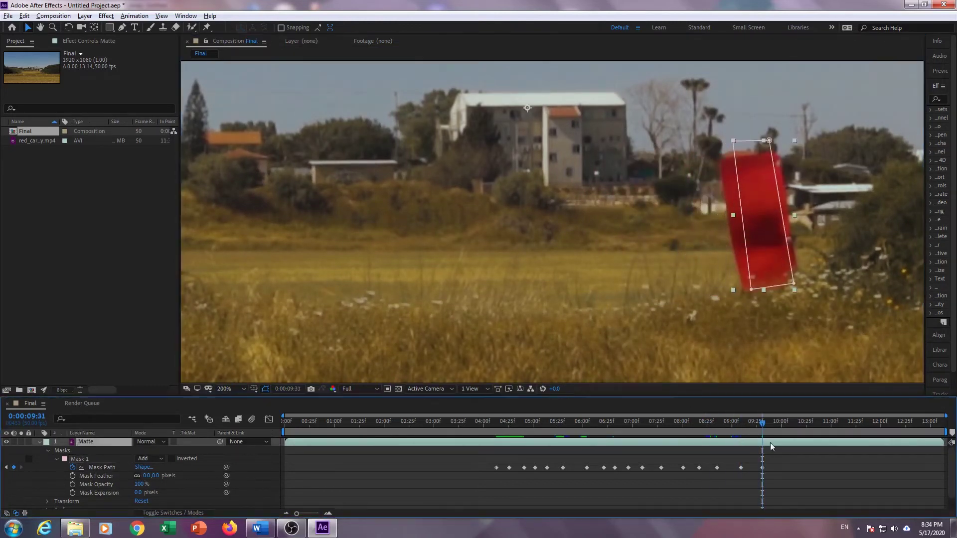
pyautogui.press('Return')
pyautogui.moveTo(762, 426); pyautogui.dragTo(778, 426)
pyautogui.doubleClick(789, 259)
pyautogui.moveTo(790, 259); pyautogui.dragTo(847, 257)
# Move the mask onto the carpet as it reaches the bush at about 0:00:10:16
pyautogui.moveTo(778, 426); pyautogui.dragTo(797, 426)
pyautogui.doubleClick(823, 257)
pyautogui.moveTo(822, 256); pyautogui.dragTo(860, 273)
pyautogui.press('Return')
# At 0:00:10:32, move the mask over the carpet passing behind the bush and adjust its lower-right corner point
pyautogui.moveTo(797, 423); pyautogui.dragTo(813, 423)
pyautogui.moveTo(827, 280); pyautogui.dragTo(661, 294)
pyautogui.doubleClick(670, 259)
pyautogui.moveTo(670, 259); pyautogui.dragTo(697, 258)
pyautogui.press('Return')
pyautogui.moveTo(700, 295); pyautogui.dragTo(702, 298)
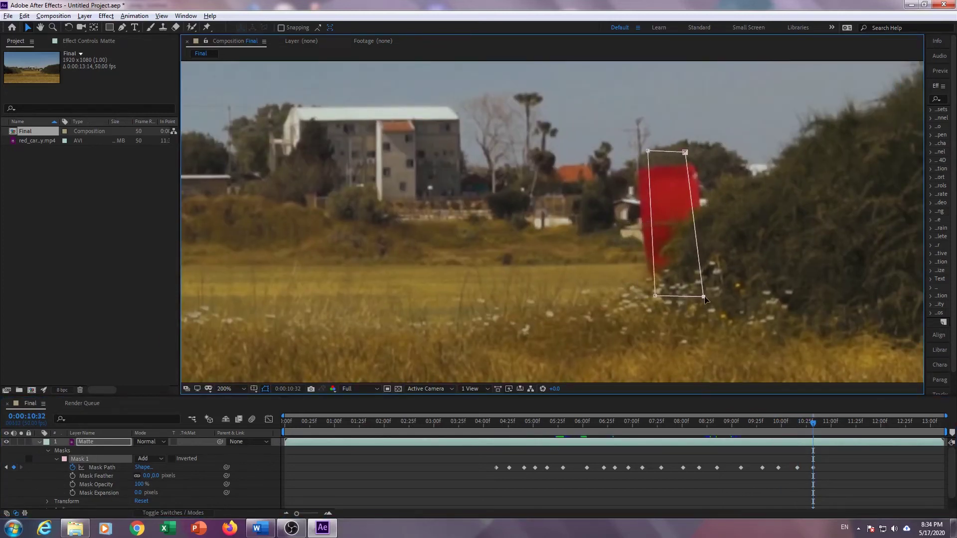
# Move the mask along with the carpet behind the right-hand bush at about 0:00:10:46 and 0:00:11:16
pyautogui.moveTo(813, 424); pyautogui.dragTo(827, 423)
pyautogui.doubleClick(698, 259)
pyautogui.moveTo(675, 259); pyautogui.dragTo(700, 258)
pyautogui.moveTo(827, 423); pyautogui.dragTo(847, 423)
pyautogui.doubleClick(720, 259)
pyautogui.moveTo(699, 254); pyautogui.dragTo(739, 259)
# Continue moving the mask farther behind the right-hand bush at about 0:00:11:32 and 0:00:12:00
pyautogui.moveTo(848, 423); pyautogui.dragTo(863, 423)
pyautogui.moveTo(739, 258); pyautogui.dragTo(766, 264)
pyautogui.moveTo(863, 423); pyautogui.dragTo(880, 423)
pyautogui.moveTo(766, 259); pyautogui.dragTo(806, 267)
# Go back before the first mask keyframes and shift the mask left over the carpet at about 0:00:03:43 and 0:00:03:34
pyautogui.moveTo(880, 422); pyautogui.dragTo(477, 424)
pyautogui.doubleClick(597, 259)
pyautogui.moveTo(573, 260); pyautogui.dragTo(545, 258)
pyautogui.press('Return')
pyautogui.moveTo(476, 425); pyautogui.dragTo(467, 425)
pyautogui.doubleClick(564, 259)
pyautogui.moveTo(543, 260); pyautogui.dragTo(520, 261)
pyautogui.press('Return')
# Shift the mask farther left to match the carpet at about 0:00:03:23 and 0:00:03:14
pyautogui.moveTo(467, 423); pyautogui.dragTo(457, 423)
pyautogui.doubleClick(517, 292)
pyautogui.moveTo(517, 292); pyautogui.dragTo(500, 290)
pyautogui.press('Return')
pyautogui.moveTo(458, 423); pyautogui.dragTo(448, 423)
pyautogui.doubleClick(498, 291)
pyautogui.moveTo(498, 291); pyautogui.dragTo(475, 290)
# Move the mask left with the carpet at about 0:00:03:00 and 0:00:02:35
pyautogui.moveTo(447, 422); pyautogui.dragTo(434, 422)
pyautogui.doubleClick(475, 292)
pyautogui.moveTo(476, 291); pyautogui.dragTo(451, 292)
pyautogui.moveTo(434, 423); pyautogui.dragTo(419, 423)
pyautogui.moveTo(476, 308); pyautogui.dragTo(449, 308)
# Keyframe the mask progressively farther left at about 0:00:02:20, 0:00:02:10 and 0:00:01:38
pyautogui.moveTo(418, 423); pyautogui.dragTo(404, 422)
pyautogui.moveTo(450, 308); pyautogui.dragTo(422, 309)
pyautogui.moveTo(404, 424); pyautogui.dragTo(394, 423)
pyautogui.moveTo(422, 309); pyautogui.dragTo(408, 308)
pyautogui.moveTo(394, 423); pyautogui.dragTo(373, 423)
pyautogui.moveTo(405, 307); pyautogui.dragTo(376, 306)
# Keyframe the mask's earliest positions behind the left-hand bush at about 0:00:01:23, 0:00:01:03 and 0:00:00:41
pyautogui.moveTo(372, 423); pyautogui.dragTo(358, 423)
pyautogui.moveTo(376, 306); pyautogui.dragTo(350, 305)
pyautogui.moveTo(358, 423); pyautogui.dragTo(337, 424)
pyautogui.moveTo(349, 306); pyautogui.dragTo(335, 305)
pyautogui.moveTo(337, 423); pyautogui.dragTo(326, 424)
pyautogui.moveTo(335, 305); pyautogui.dragTo(332, 306)
# Refit the mask to the carpet at about 0:00:05:22 and 0:00:05:41, and again at 0:00:07:20
pyautogui.moveTo(326, 423); pyautogui.dragTo(555, 423)
pyautogui.moveTo(716, 303); pyautogui.dragTo(754, 305)
pyautogui.click(574, 423)
pyautogui.moveTo(690, 171); pyautogui.dragTo(728, 165)
pyautogui.moveTo(712, 314); pyautogui.dragTo(715, 316)
pyautogui.moveTo(573, 423); pyautogui.dragTo(652, 423)
pyautogui.scroll(-1, 592, 308)
pyautogui.moveTo(584, 293); pyautogui.dragTo(583, 287)
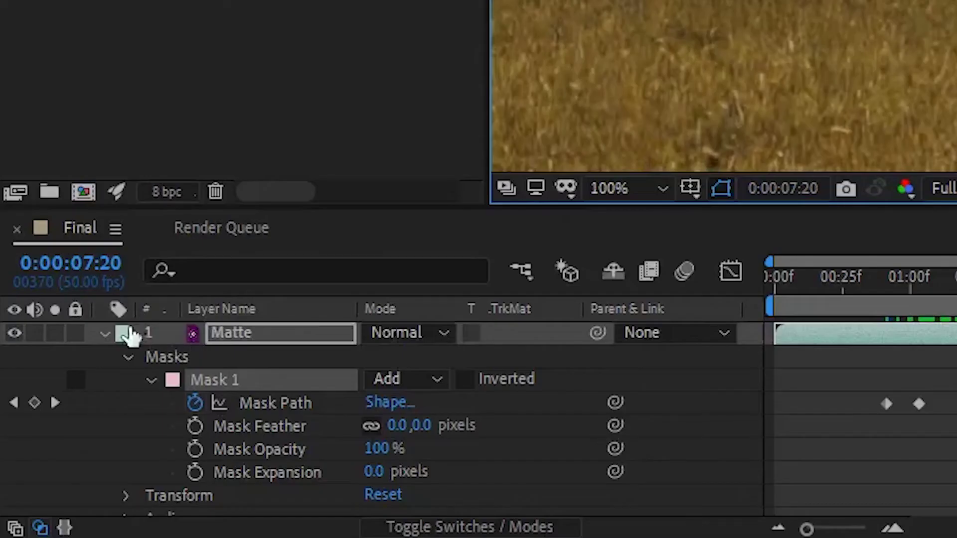
# Hide the BackPlate layer and the mask outline, and check the isolated carpet matte back to 0:00:06:02
pyautogui.click(39, 442)
pyautogui.click(13, 353)
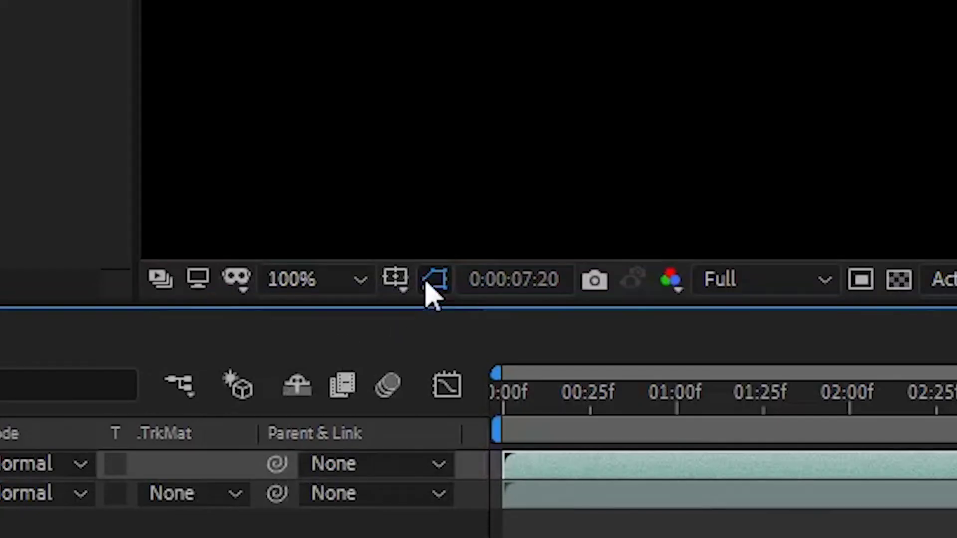
pyautogui.click(720, 189)
pyautogui.moveTo(618, 459); pyautogui.dragTo(543, 471)
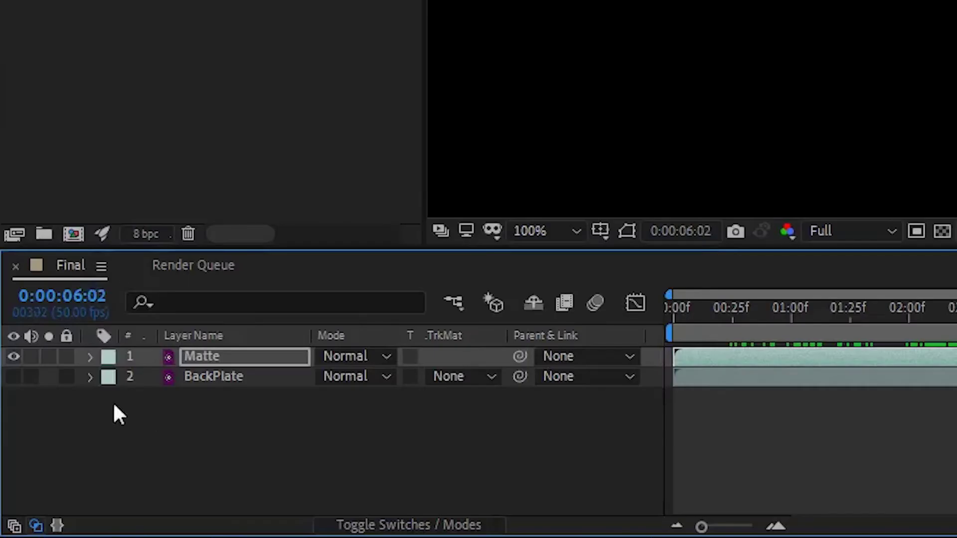
# Show the BackPlate layer again and apply the Echo effect to the Matte layer
pyautogui.click(14, 376)
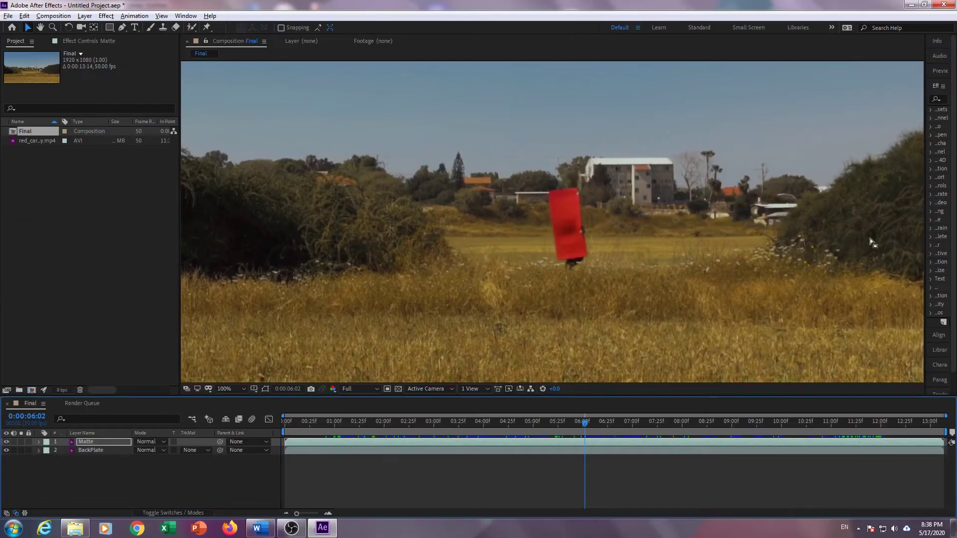
pyautogui.moveTo(920, 226); pyautogui.dragTo(780, 224)
pyautogui.click(829, 97)
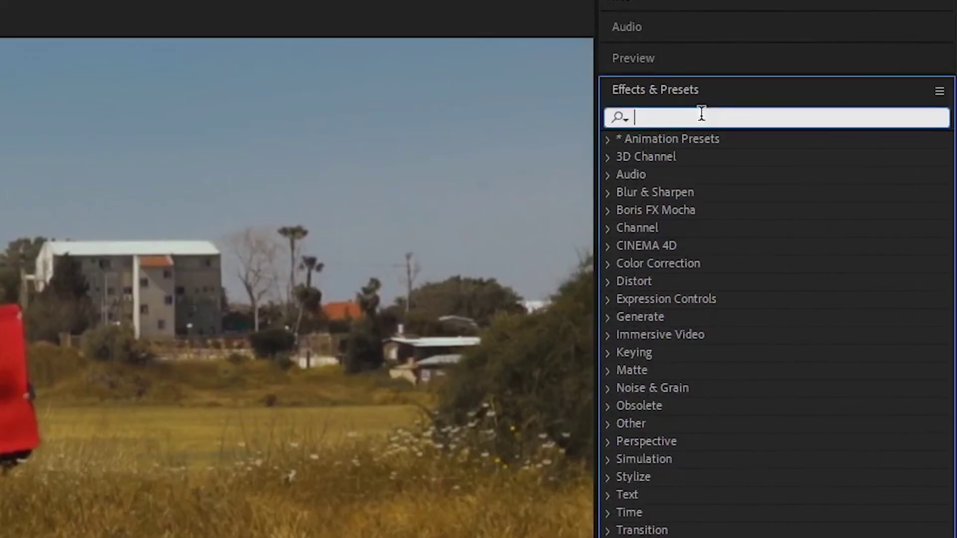
pyautogui.write('Echo')
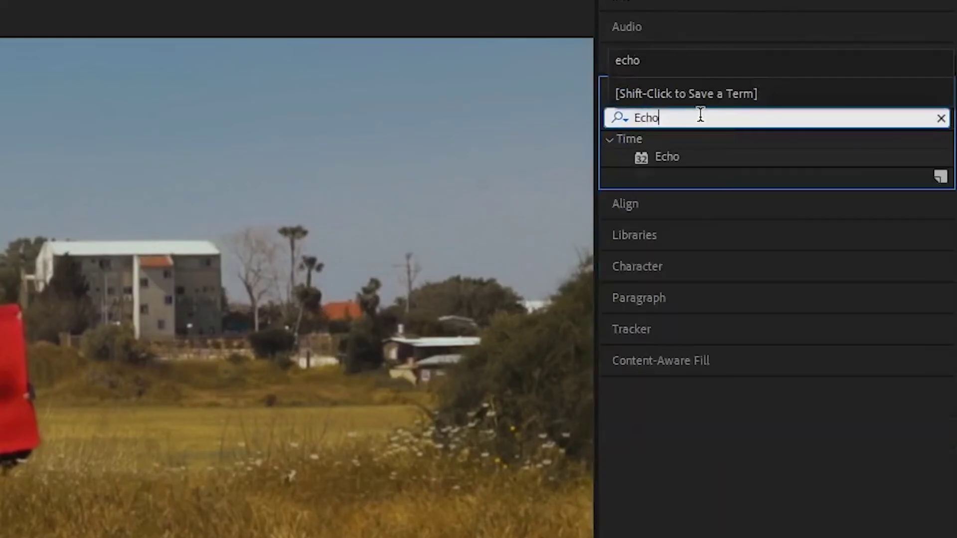
pyautogui.moveTo(669, 156); pyautogui.dragTo(266, 299)
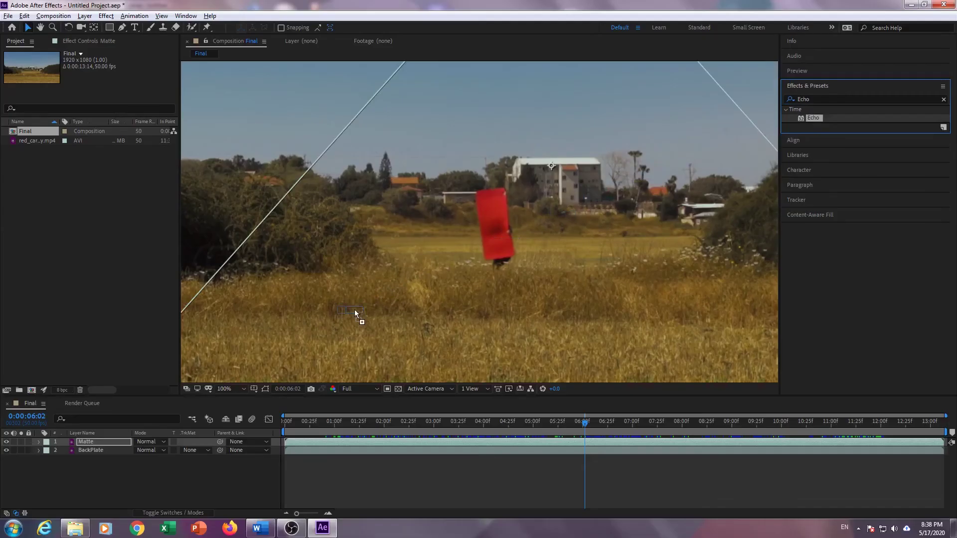
pyautogui.moveTo(354, 309); pyautogui.dragTo(91, 442)
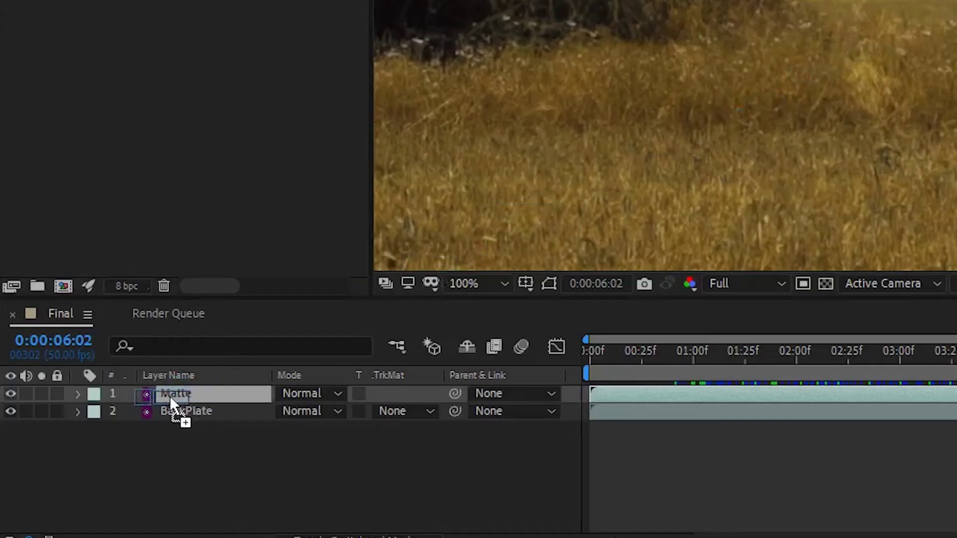
pyautogui.moveTo(169, 396); pyautogui.dragTo(171, 396)
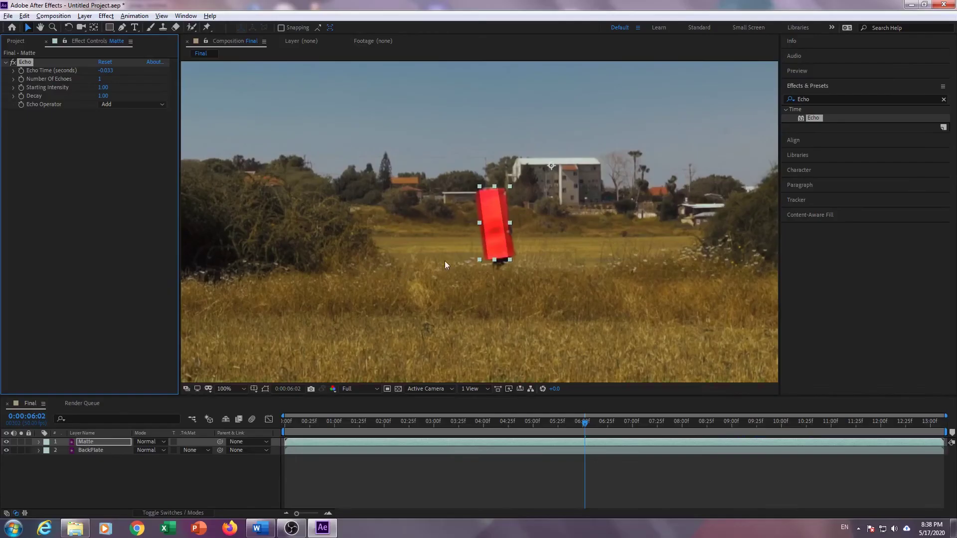
# Set the Echo effect's operator to Composite In Front and its Number Of Echoes to 100
pyautogui.click(112, 106)
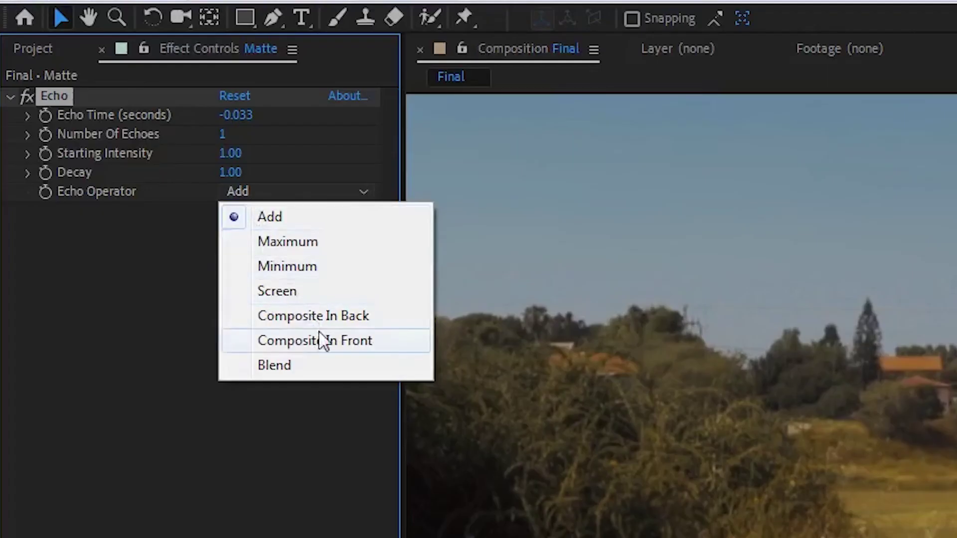
pyautogui.click(323, 344)
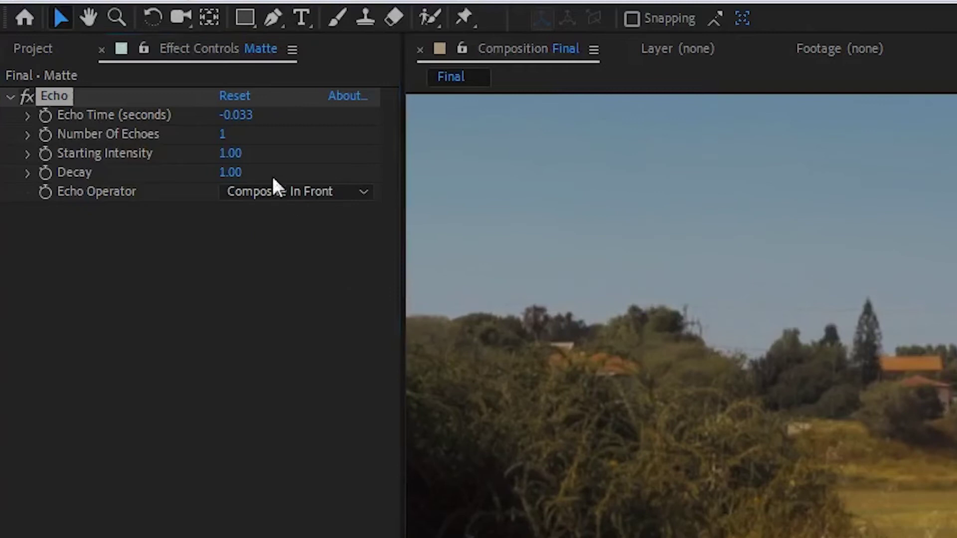
pyautogui.click(225, 136)
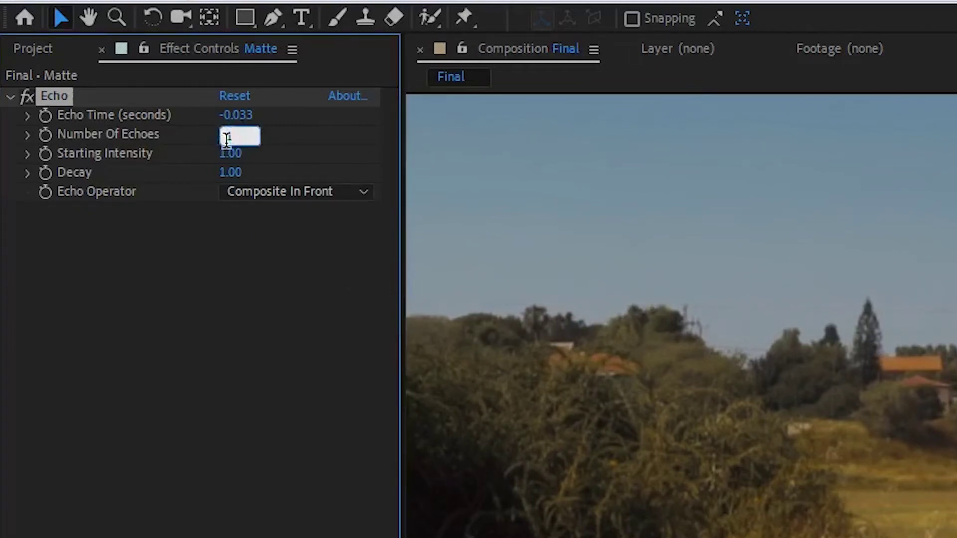
pyautogui.press('Return')
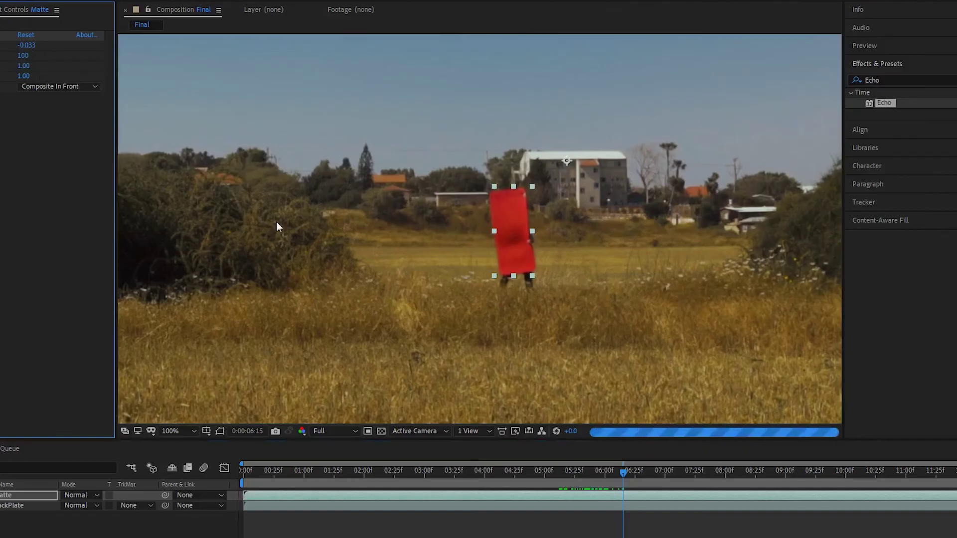
# Inspect the trail's edge at a later frame and set the Echo Time to -0.010 seconds
pyautogui.moveTo(621, 468); pyautogui.dragTo(759, 475)
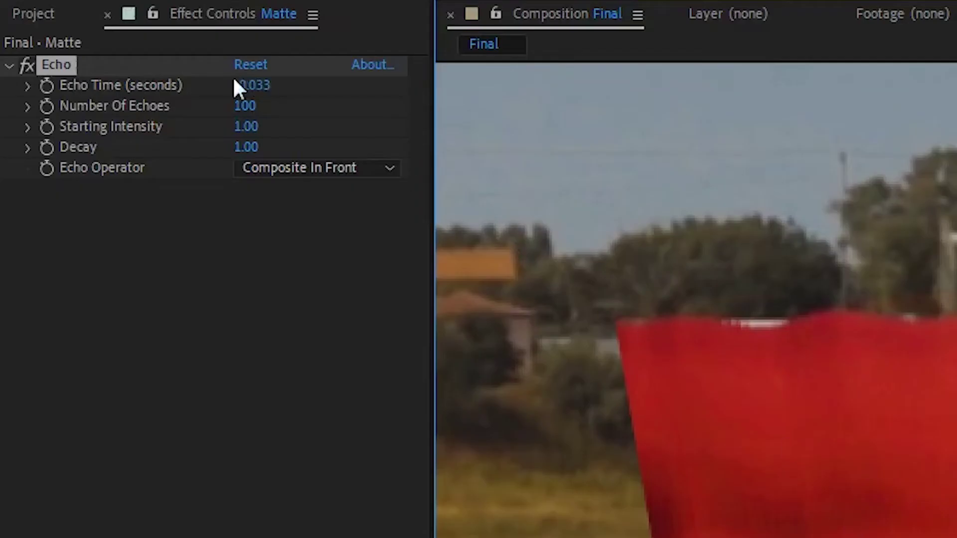
pyautogui.click(236, 86)
pyautogui.click(264, 85)
pyautogui.moveTo(262, 88); pyautogui.dragTo(331, 91)
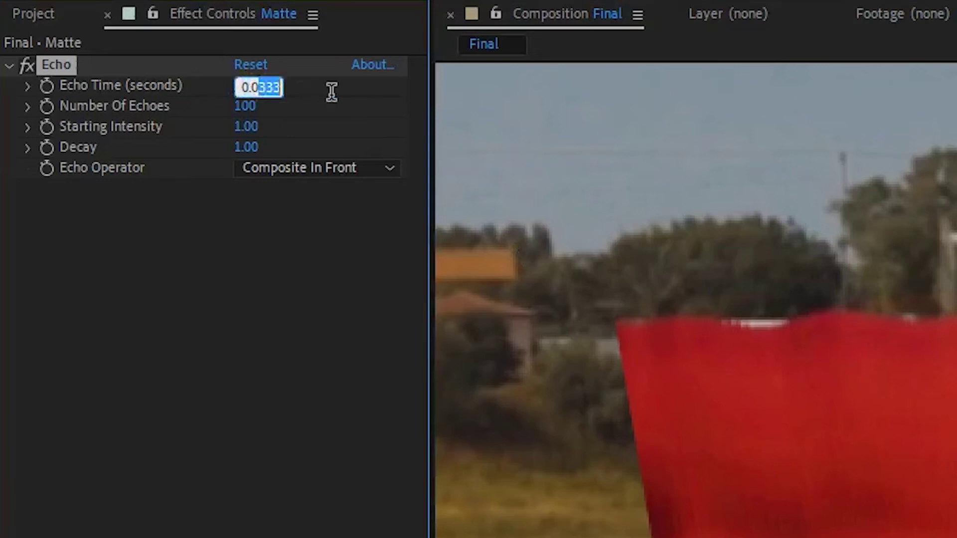
pyautogui.write('1')
pyautogui.press('Return')
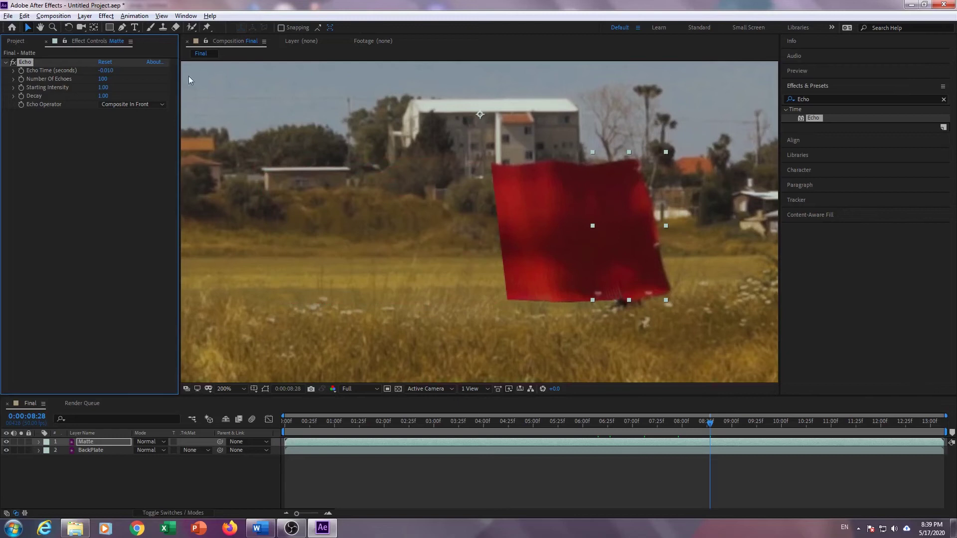
# Check the trail from 0:00:04:13 to 0:00:07:15 and set the Number Of Echoes to 1000
pyautogui.click(499, 421)
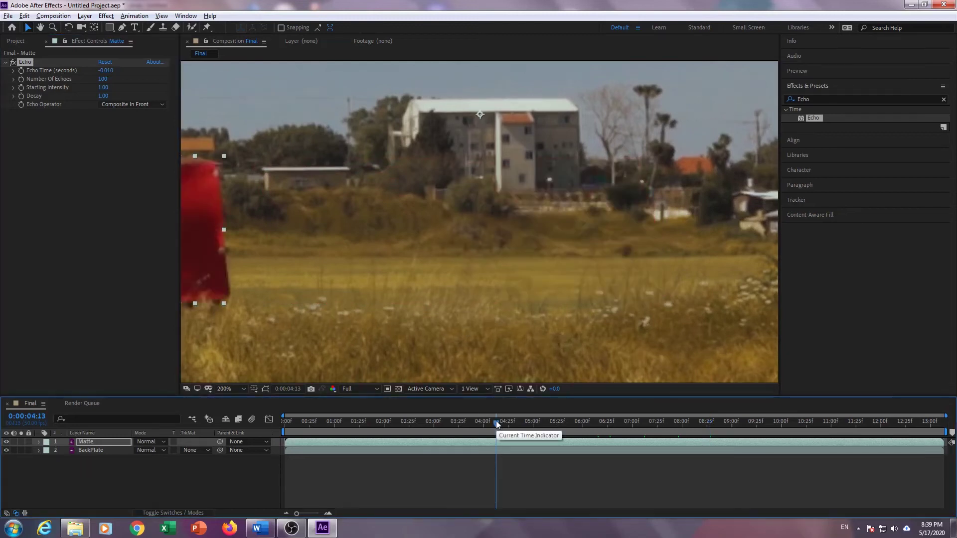
pyautogui.moveTo(502, 423); pyautogui.dragTo(647, 423)
pyautogui.scroll(-2, 484, 285)
pyautogui.click(103, 79)
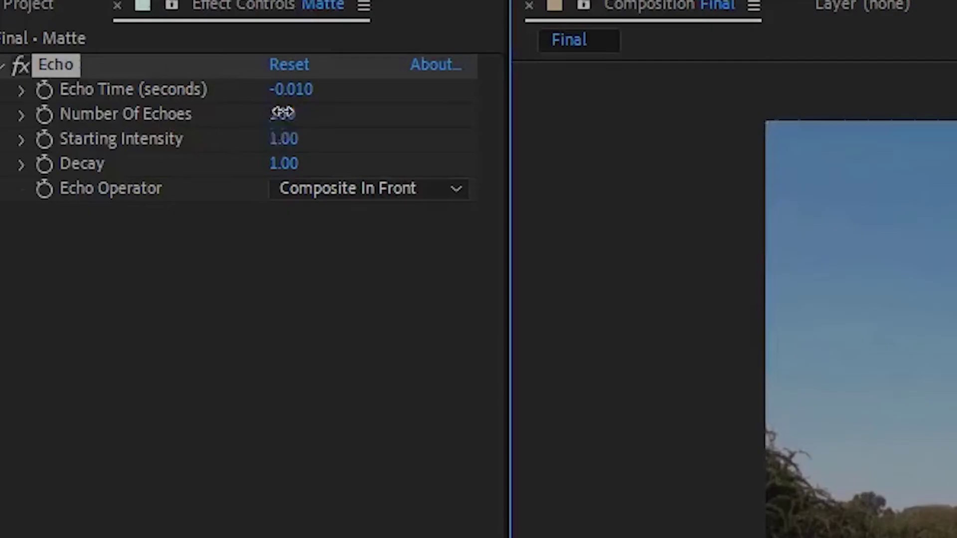
pyautogui.click(283, 107)
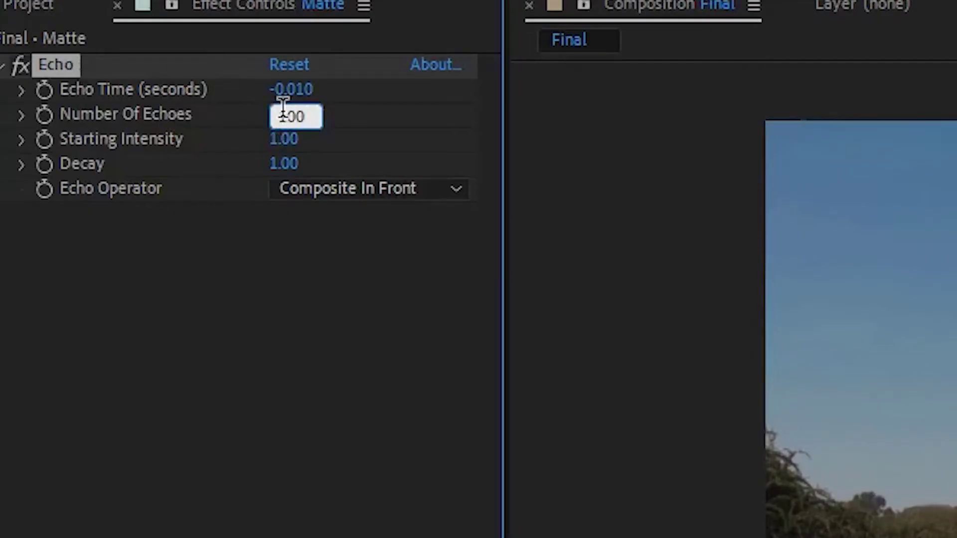
pyautogui.press('BackSpace')
pyautogui.press('BackSpace')
pyautogui.press('BackSpace')
pyautogui.press('BackSpace')
pyautogui.write('5000')
pyautogui.press('Return')
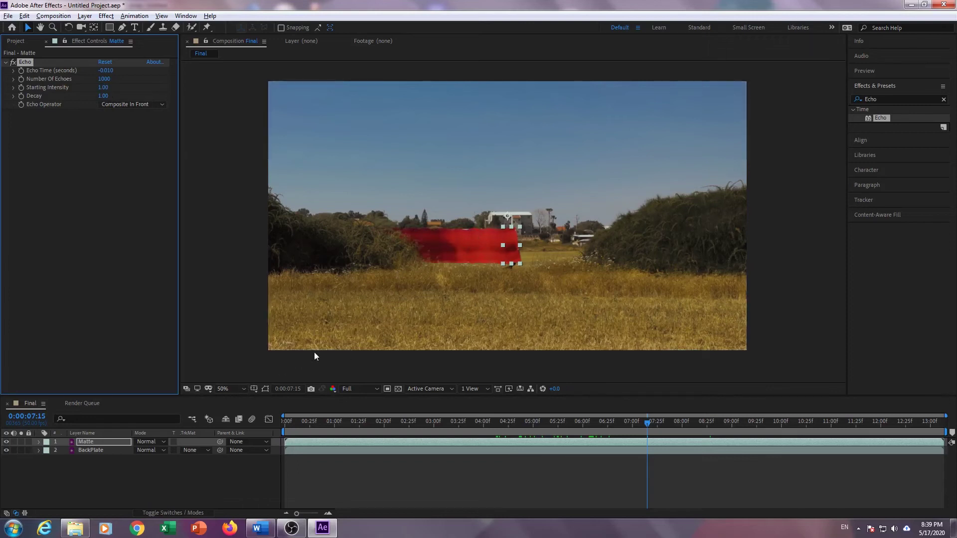
# Fit the composition in the viewer and play back the carpet trail from the first frame
pyautogui.click(241, 388)
pyautogui.click(235, 211)
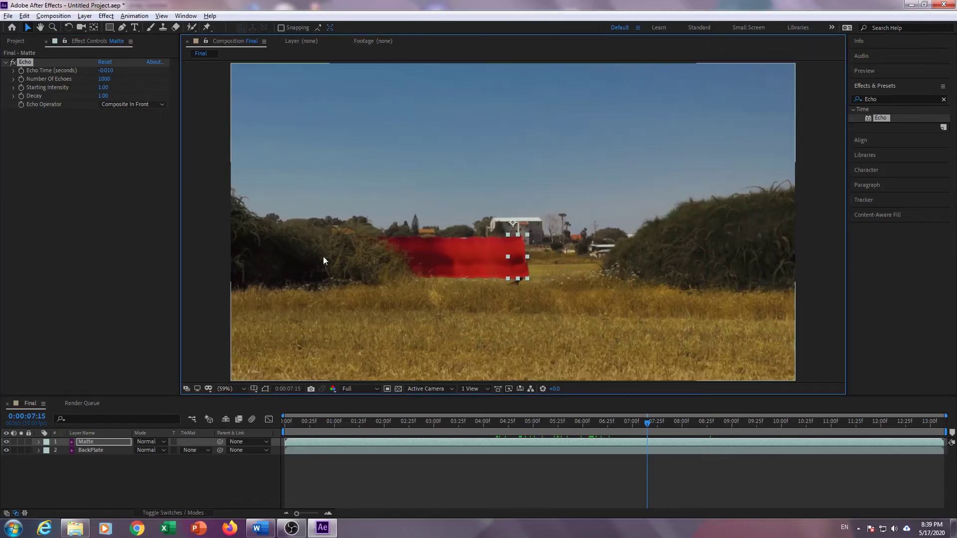
pyautogui.moveTo(309, 423); pyautogui.dragTo(285, 424)
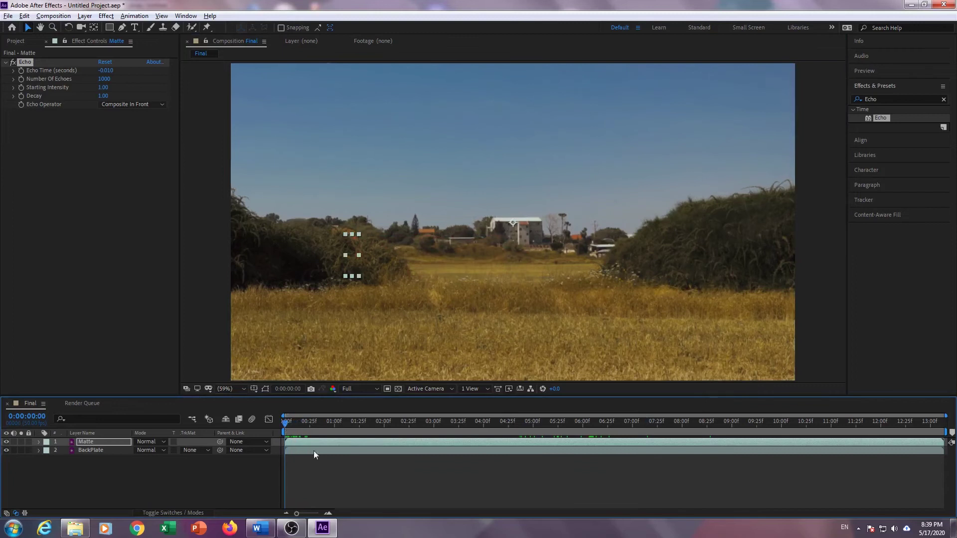
pyautogui.click(343, 504)
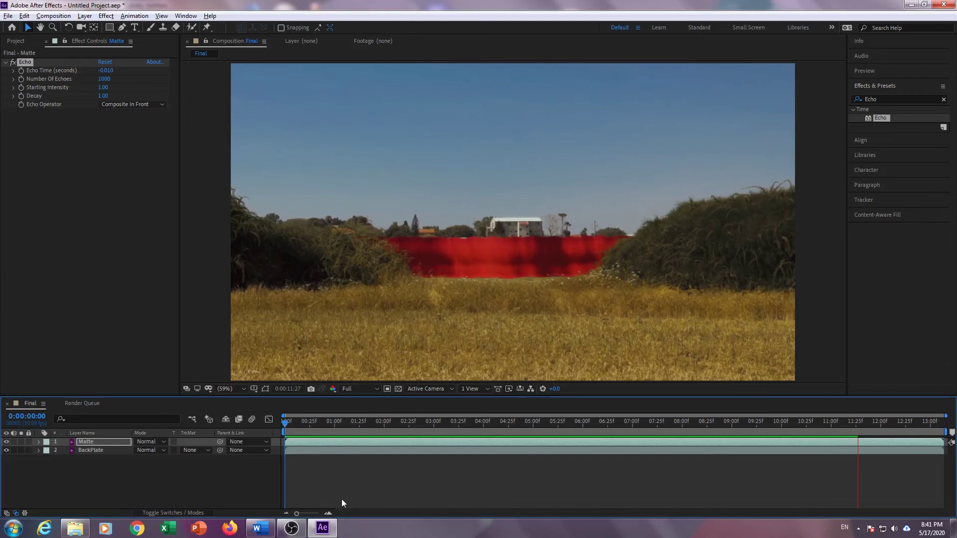
pyautogui.press('space')
pyautogui.press('space')
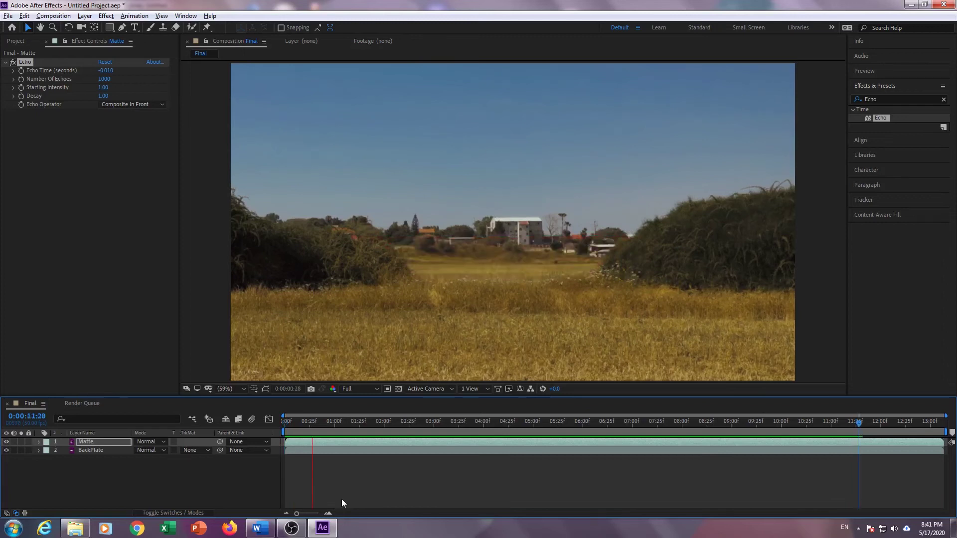
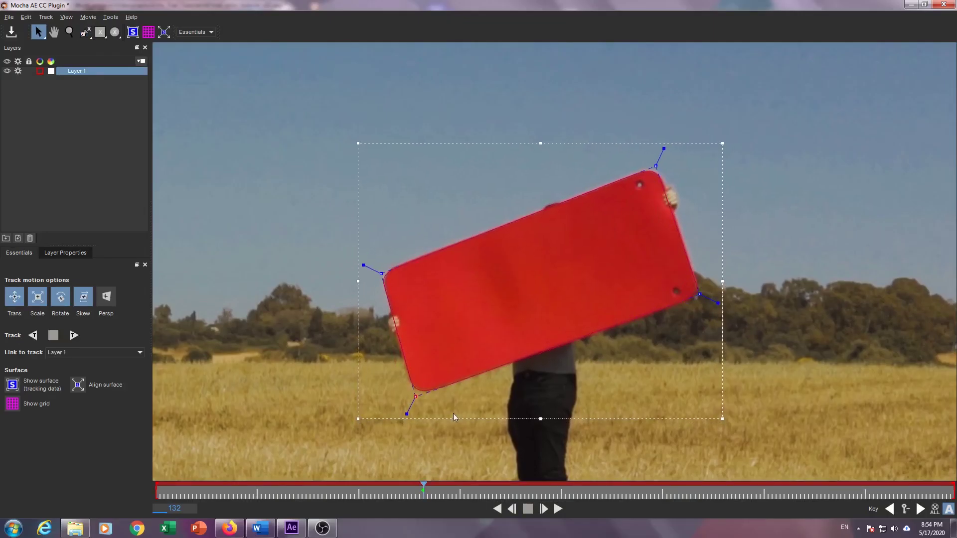
# In the Mocha AE plugin, track Layer 1 on the rotating carpet backward and forward from about frame 131, and select the spline tool
pyautogui.click(33, 335)
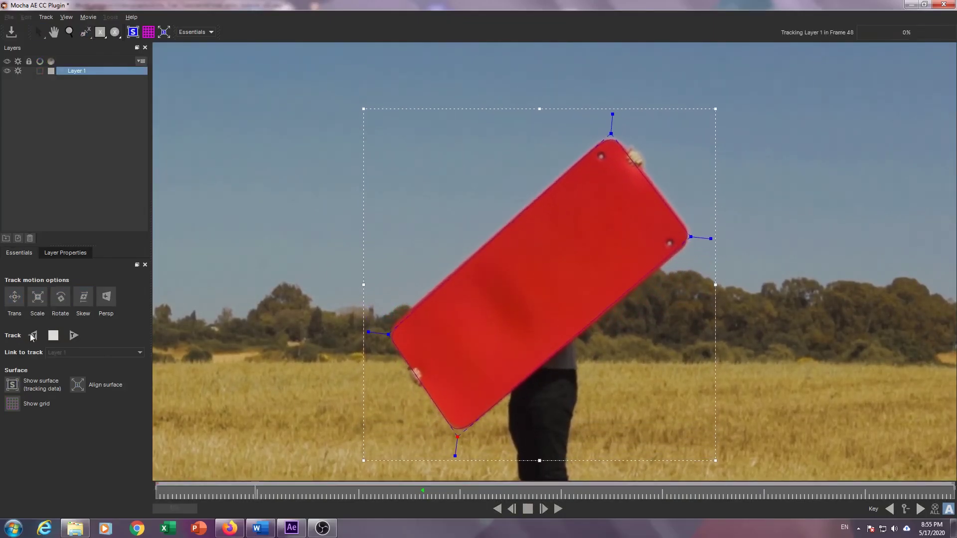
pyautogui.moveTo(259, 492); pyautogui.dragTo(421, 492)
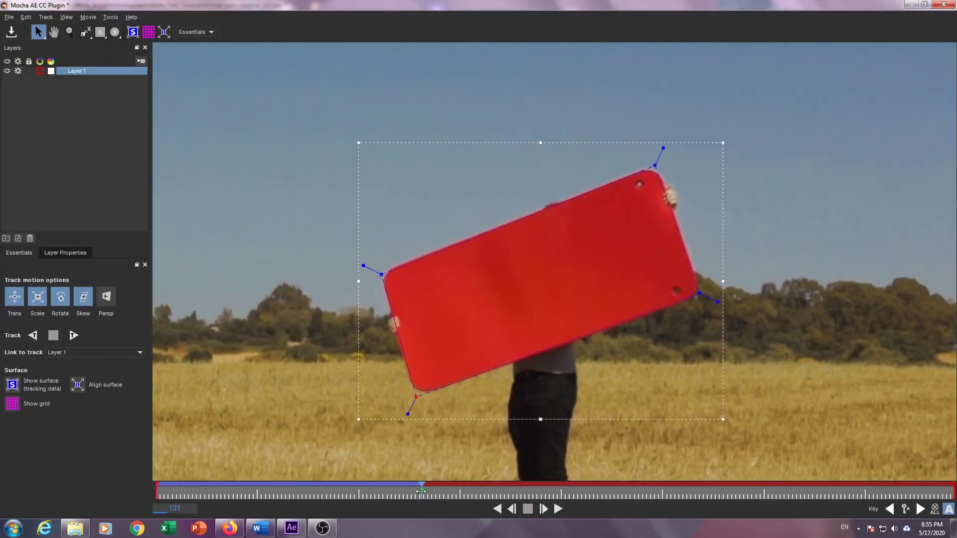
pyautogui.click(73, 335)
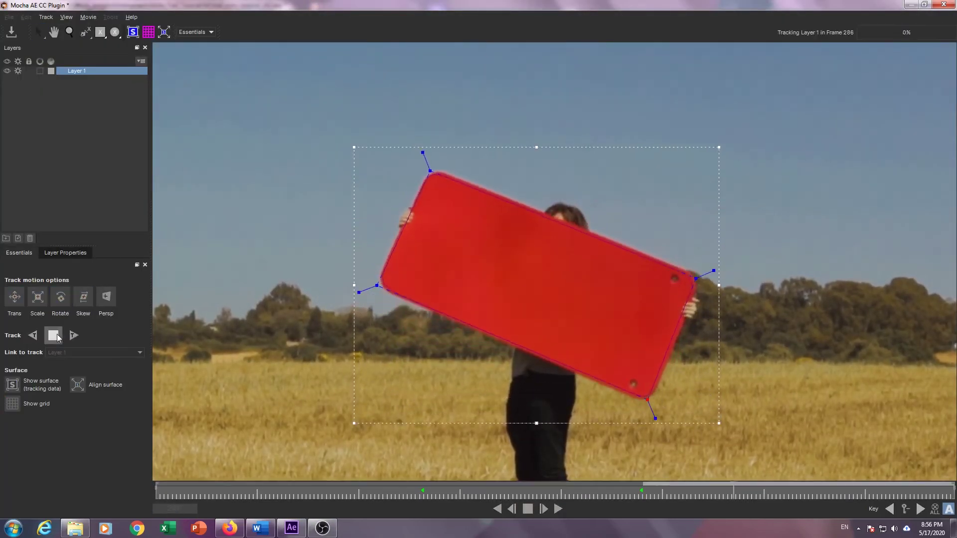
pyautogui.click(84, 33)
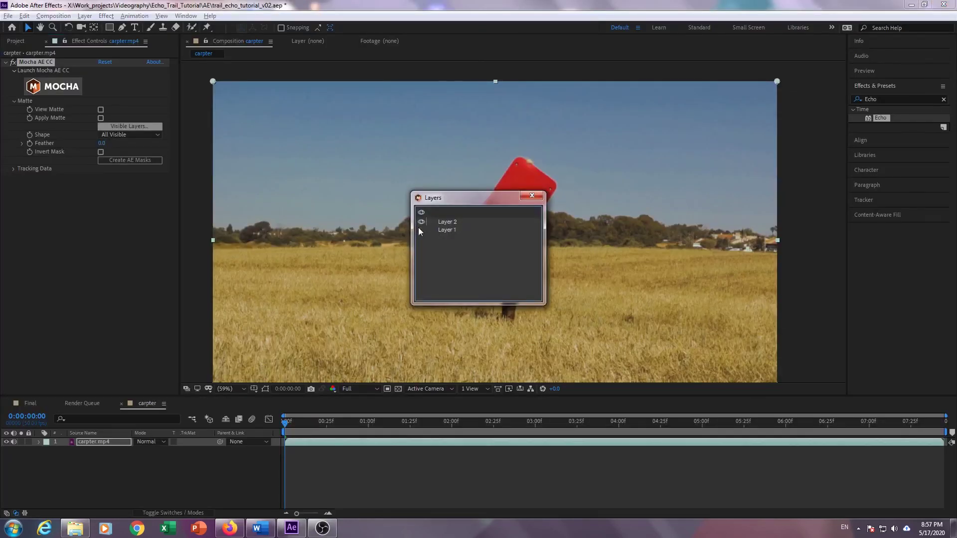
# Back in After Effects, close the visible-layers dialog with only Layer 2 visible and create AE masks from the Mocha shapes on carpter.mp4
pyautogui.click(532, 196)
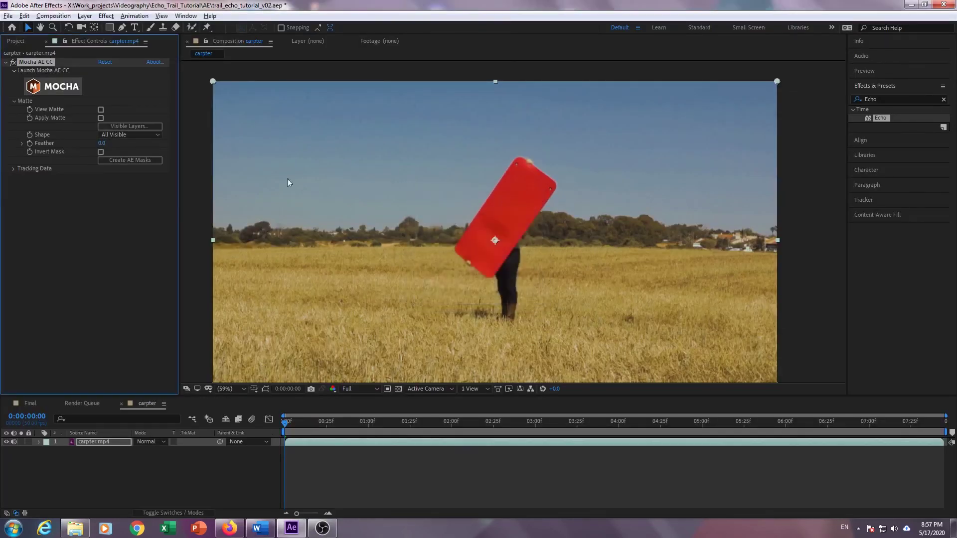
pyautogui.click(134, 159)
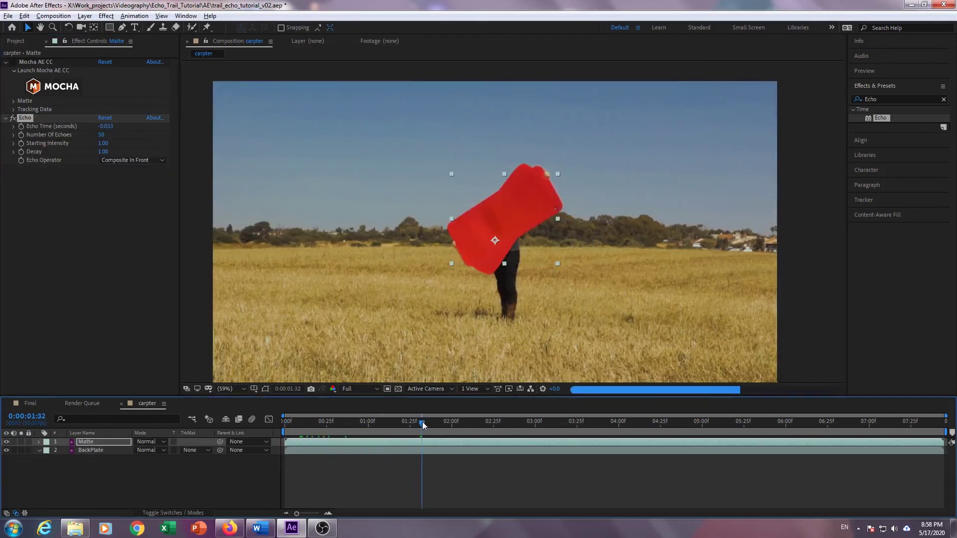
# Examine the rotating carpet's echo trail at 0:00:02:47 and 0:00:02:41 in the carpter composition
pyautogui.moveTo(422, 425); pyautogui.dragTo(531, 422)
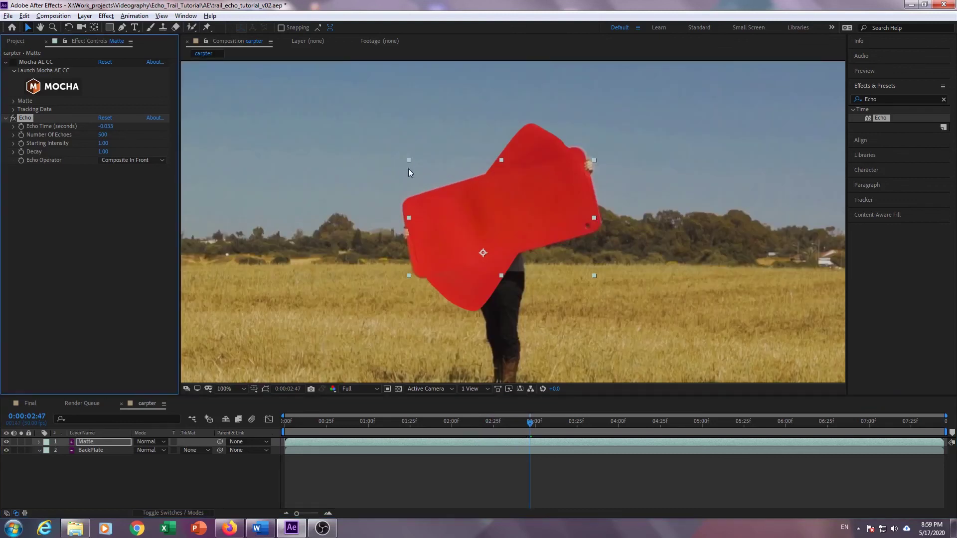
pyautogui.press(',')
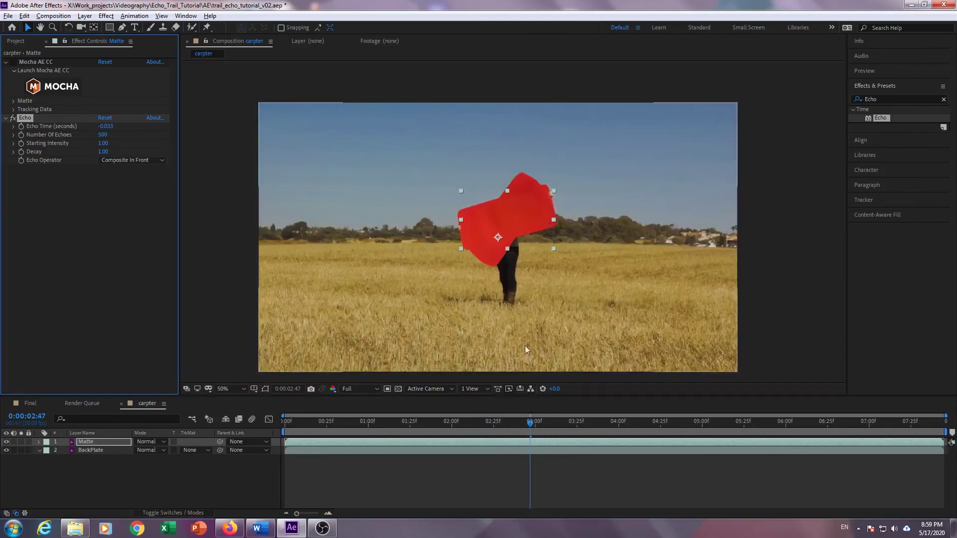
pyautogui.click(520, 425)
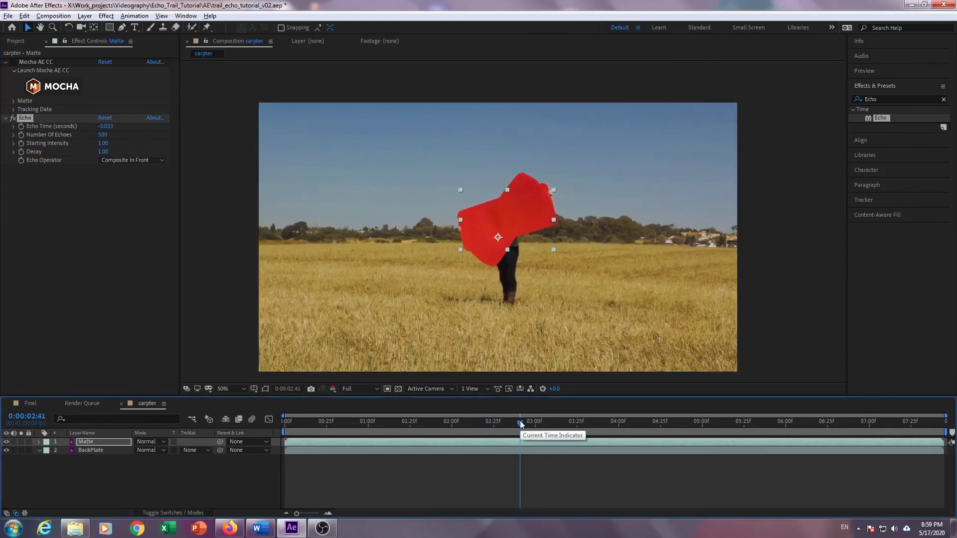